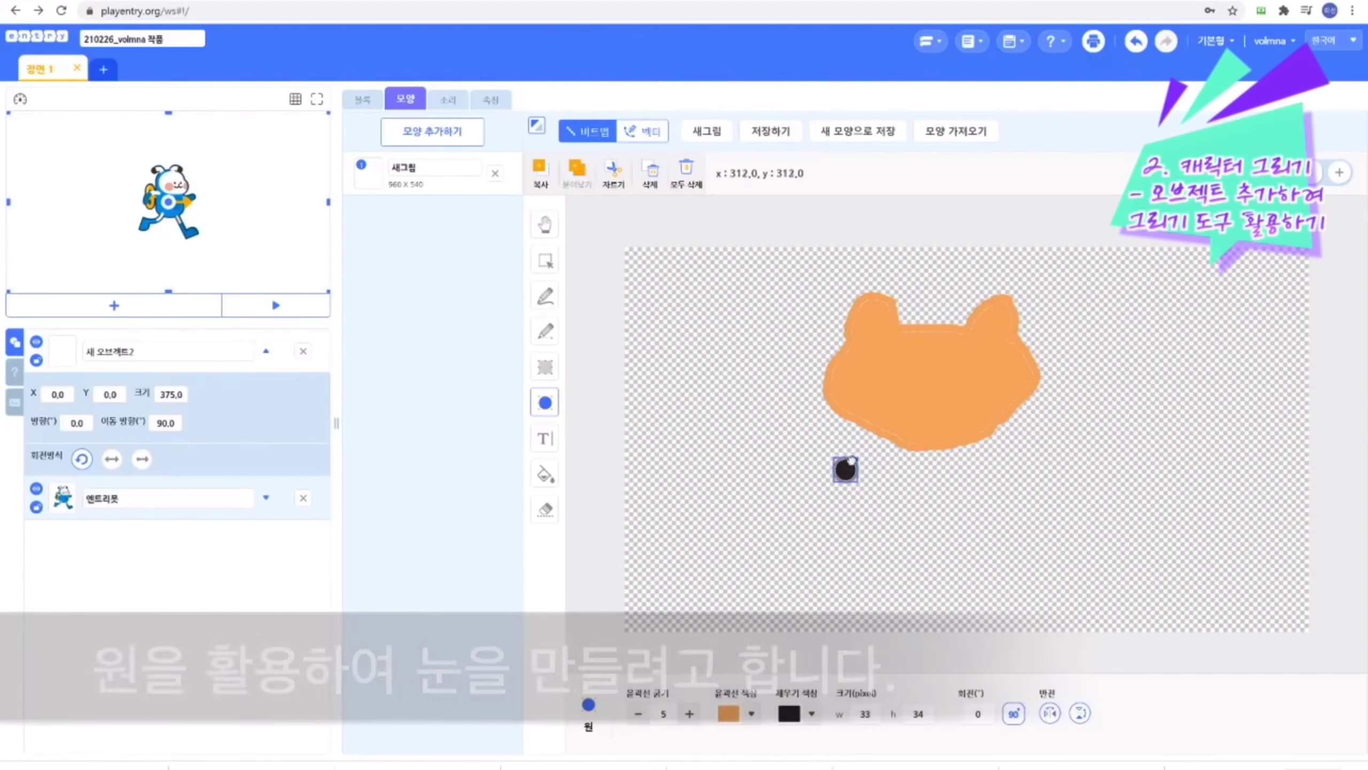
{"action": "key", "text": "ctrl+c"}
{"action": "key", "text": "ctrl+v"}
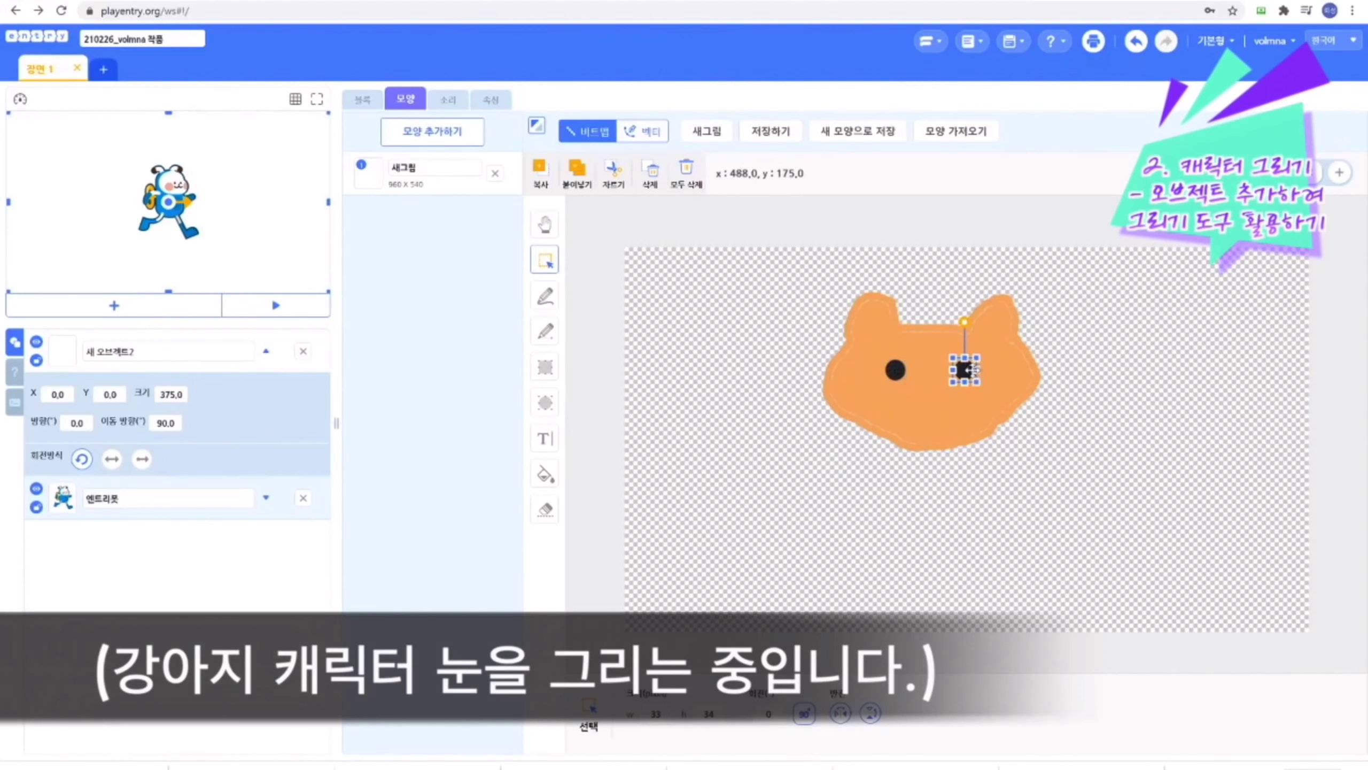
{"action": "key", "text": "ctrl+z"}
Enlarge the black circle on the orange face for the left eye, undoing the unsuitable attempts
{"action": "left_click_drag", "start_coordinate": [906, 382], "coordinate": [921, 393]}
{"action": "key", "text": "ctrl+z"}
{"action": "key", "text": "ctrl+z"}
{"action": "left_click", "coordinate": [909, 373]}
{"action": "left_click_drag", "start_coordinate": [903, 322], "coordinate": [927, 319]}
{"action": "key", "text": "ctrl+z"}
{"action": "left_click", "coordinate": [934, 398]}
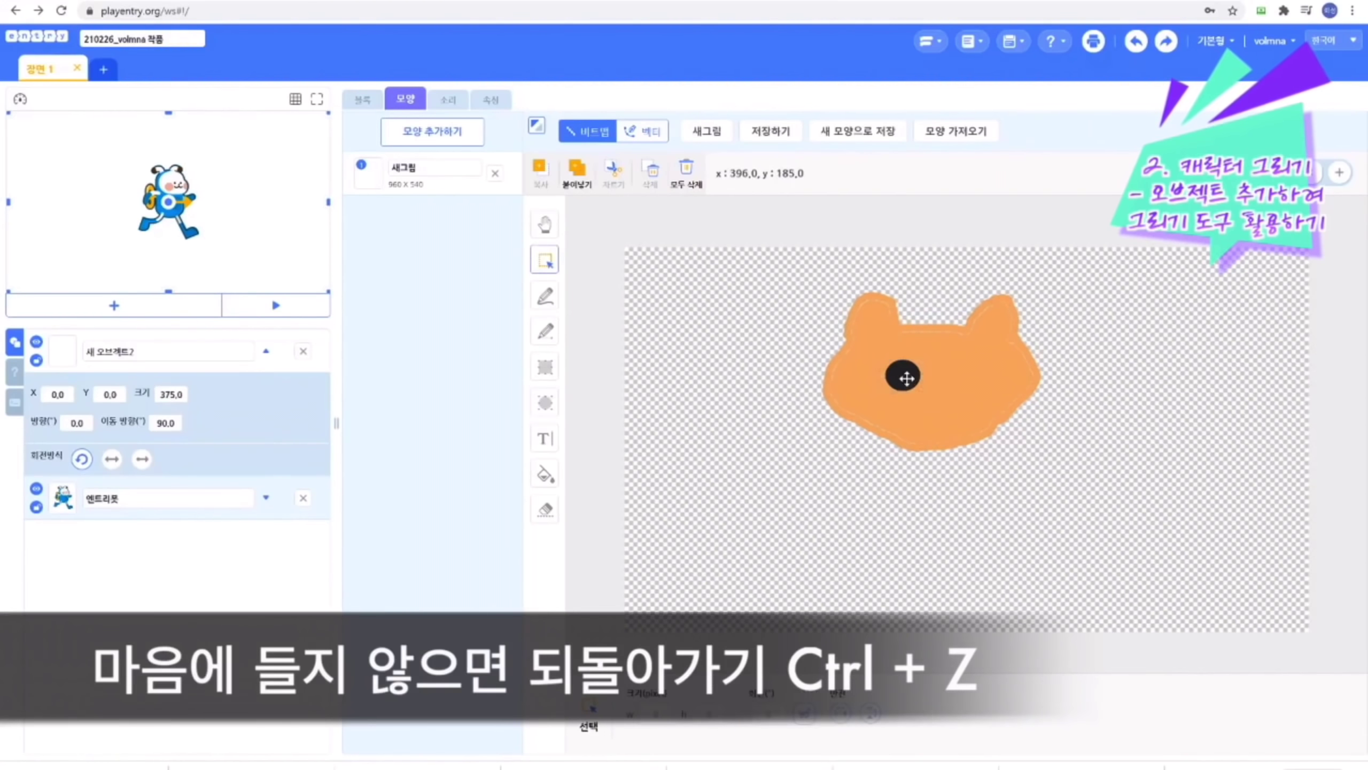
{"action": "left_click_drag", "start_coordinate": [908, 376], "coordinate": [917, 397]}
{"action": "key", "text": "ctrl+z"}
{"action": "key", "text": "ctrl+z"}
{"action": "key", "text": "ctrl+z"}
Duplicate the enlarged black eye and position the pair side by side at the same height on the face
{"action": "left_click_drag", "start_coordinate": [898, 376], "coordinate": [960, 366]}
{"action": "key", "text": "ctrl+c"}
{"action": "key", "text": "ctrl+v"}
Draw a small circle about 19 by 17 pixels beside the face and make its fill and outline white
{"action": "left_click", "coordinate": [545, 402]}
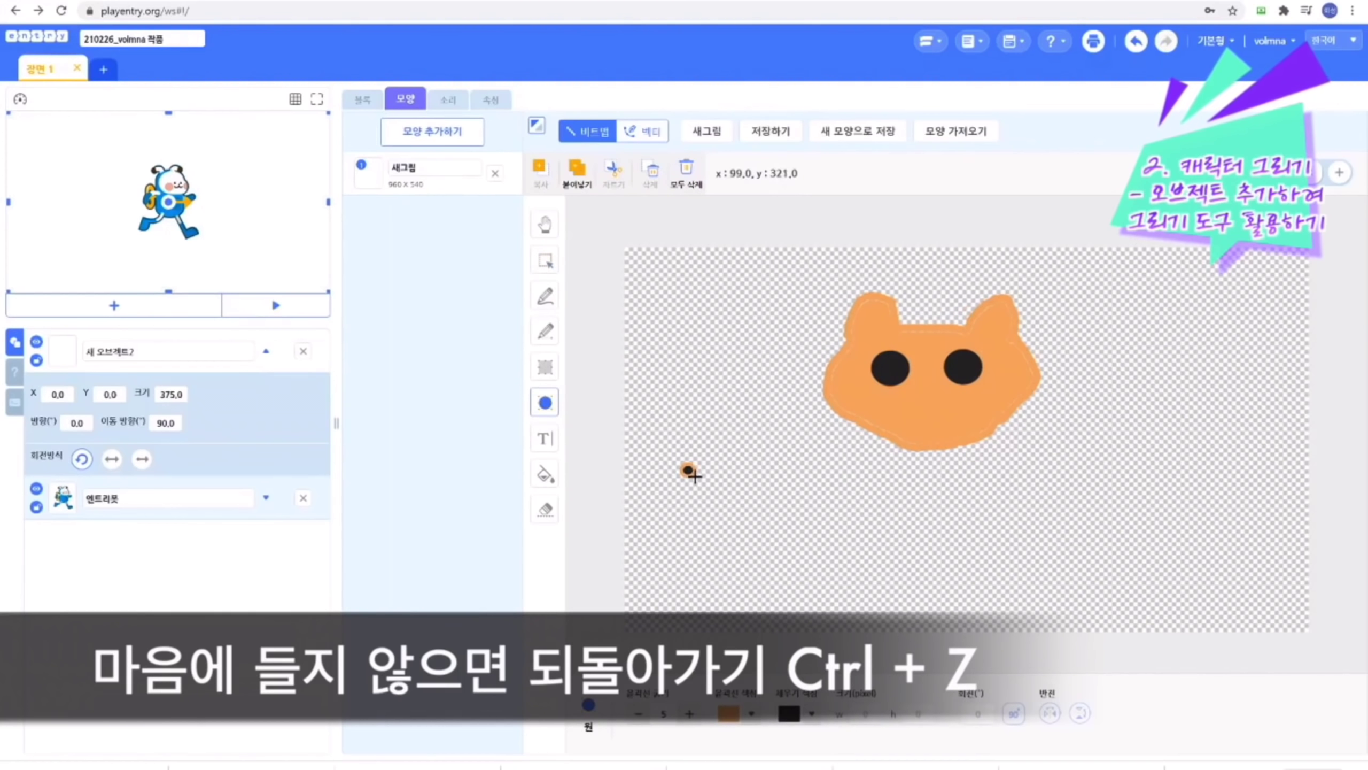
{"action": "left_click_drag", "start_coordinate": [683, 465], "coordinate": [693, 474]}
{"action": "left_click", "coordinate": [812, 714]}
{"action": "left_click", "coordinate": [677, 550]}
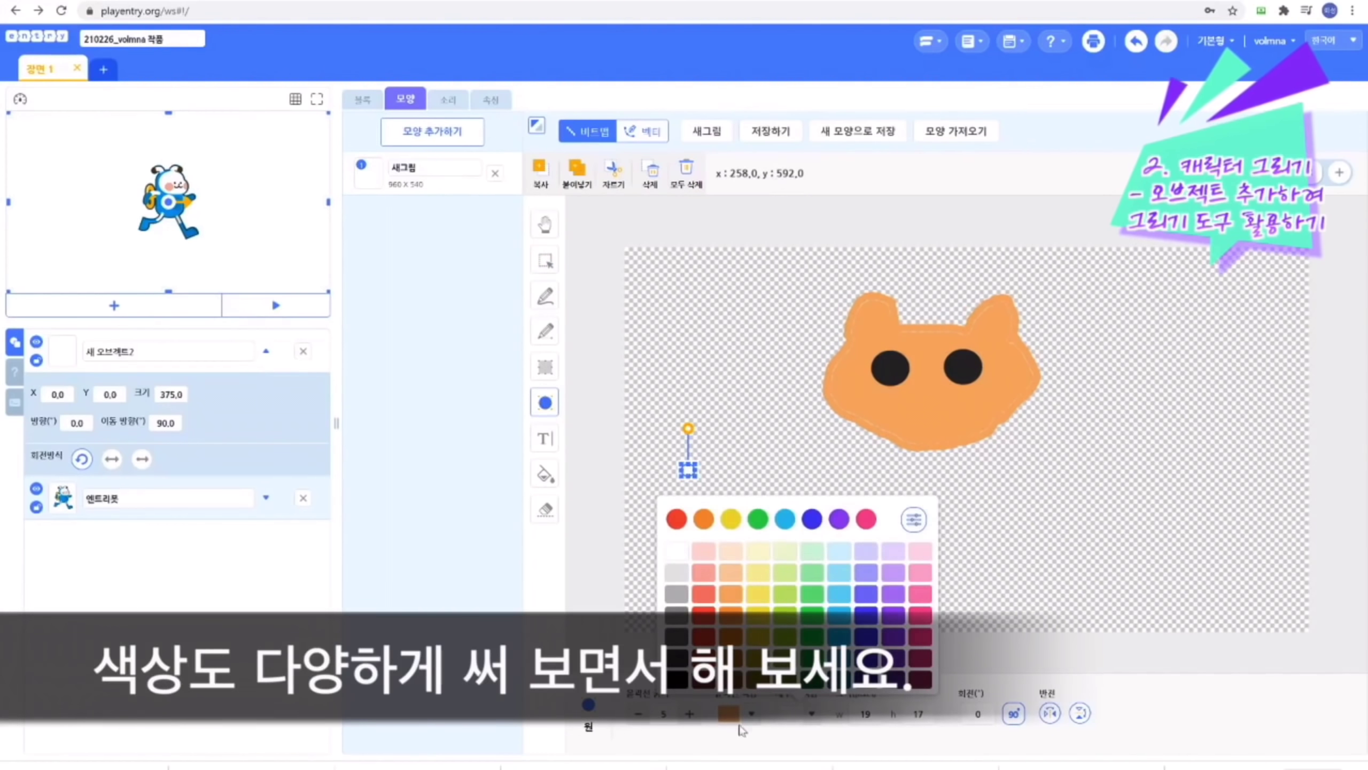
{"action": "left_click", "coordinate": [740, 716]}
{"action": "left_click", "coordinate": [618, 554]}
Move the white circle onto the upper right of the left eye as a highlight and copy it
{"action": "left_click_drag", "start_coordinate": [688, 472], "coordinate": [898, 363]}
{"action": "key", "text": "ctrl+c"}
{"action": "key", "text": "ctrl+v"}
{"action": "key", "text": "ctrl+plus"}
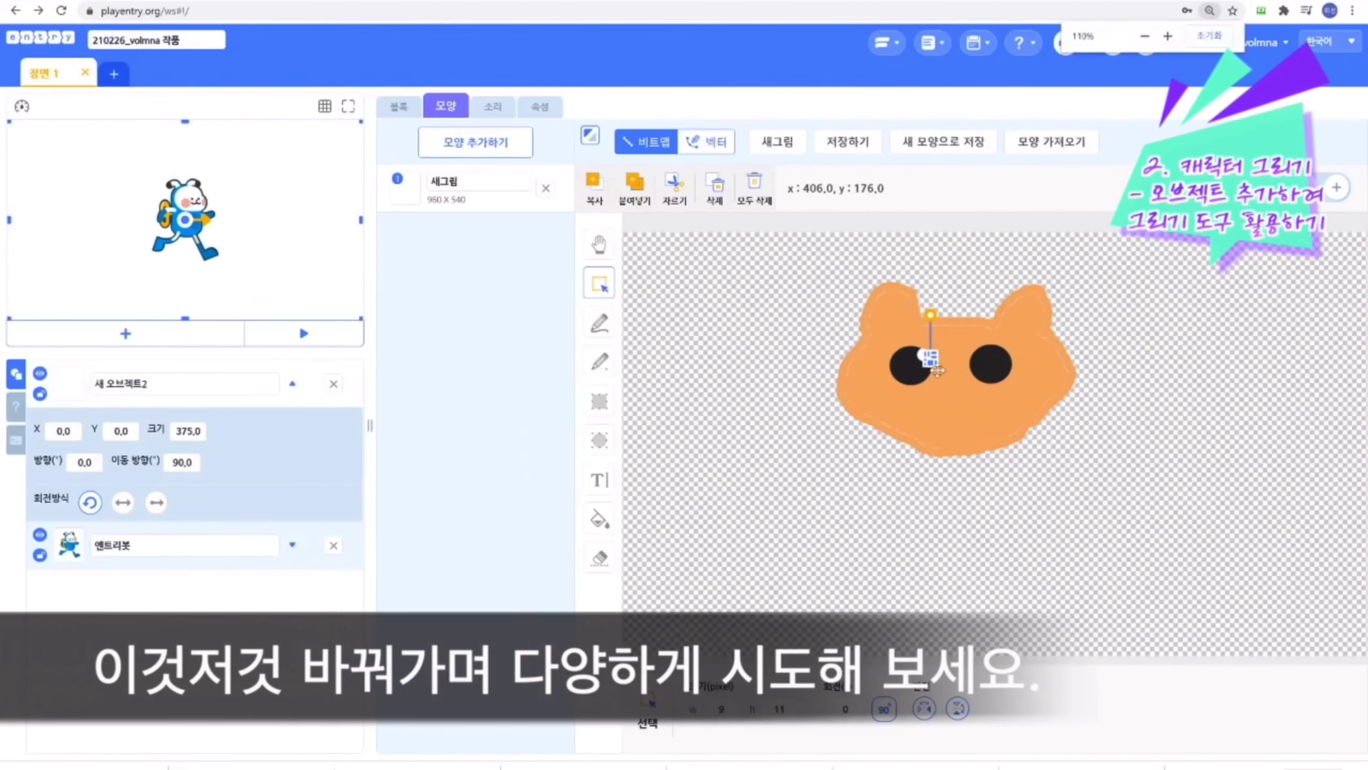
{"action": "left_click_drag", "start_coordinate": [938, 366], "coordinate": [981, 366]}
{"action": "key", "text": "ctrl+z"}
{"action": "key", "text": "ctrl+z"}
{"action": "key", "text": "ctrl+v"}
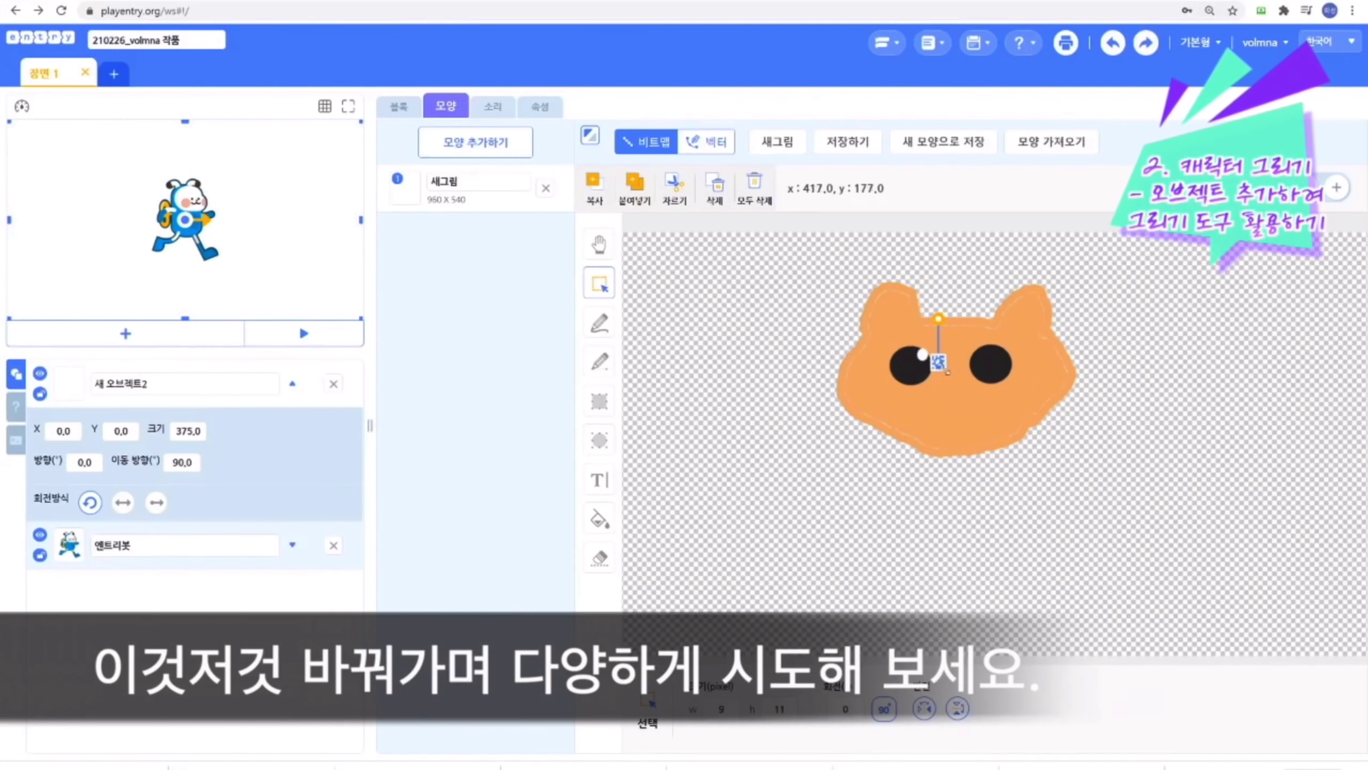
{"action": "left_click_drag", "start_coordinate": [939, 319], "coordinate": [946, 316]}
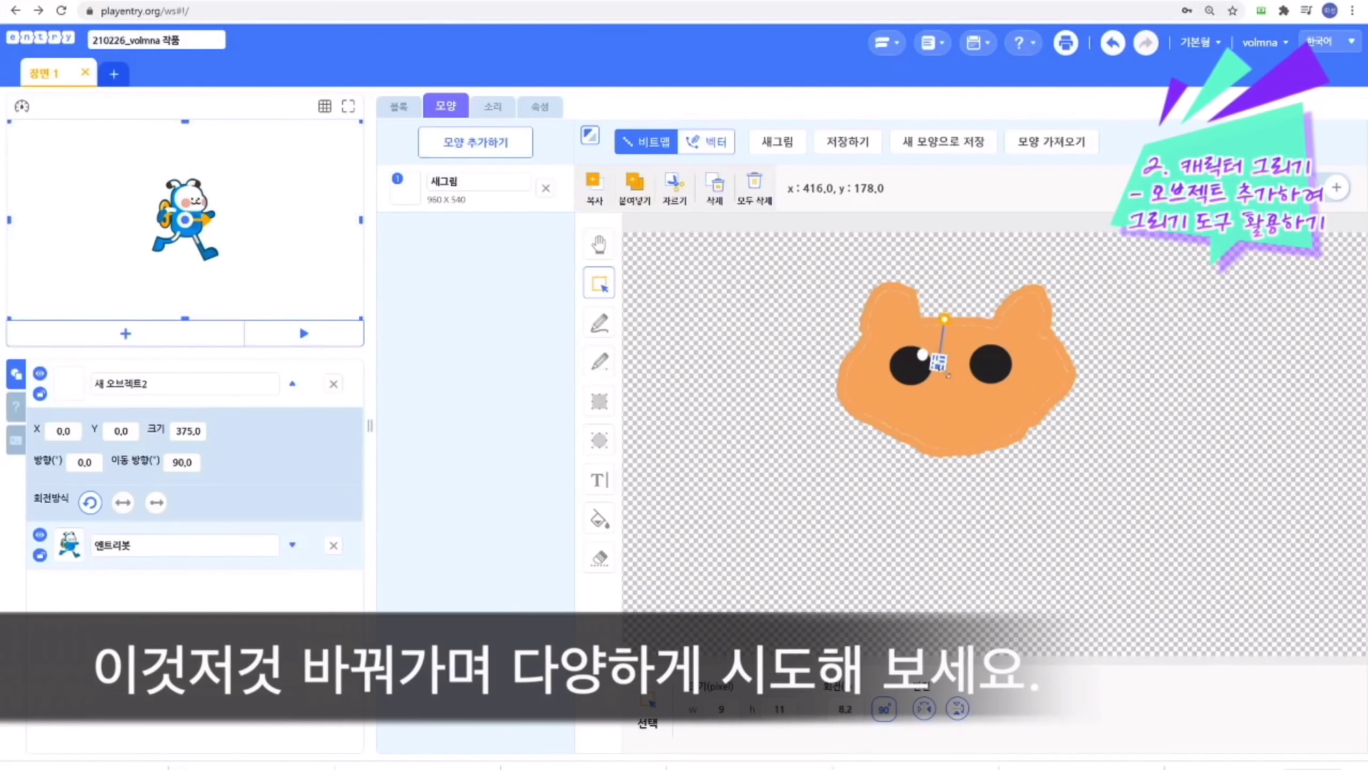
{"action": "left_click_drag", "start_coordinate": [943, 368], "coordinate": [1000, 364]}
{"action": "key", "text": "ctrl+z"}
{"action": "key", "text": "ctrl+z"}
{"action": "key", "text": "ctrl+z"}
Paste the copied white highlight and shift it horizontally onto the matching spot of the right eye
{"action": "left_click", "coordinate": [1158, 305]}
{"action": "key", "text": "ctrl+v"}
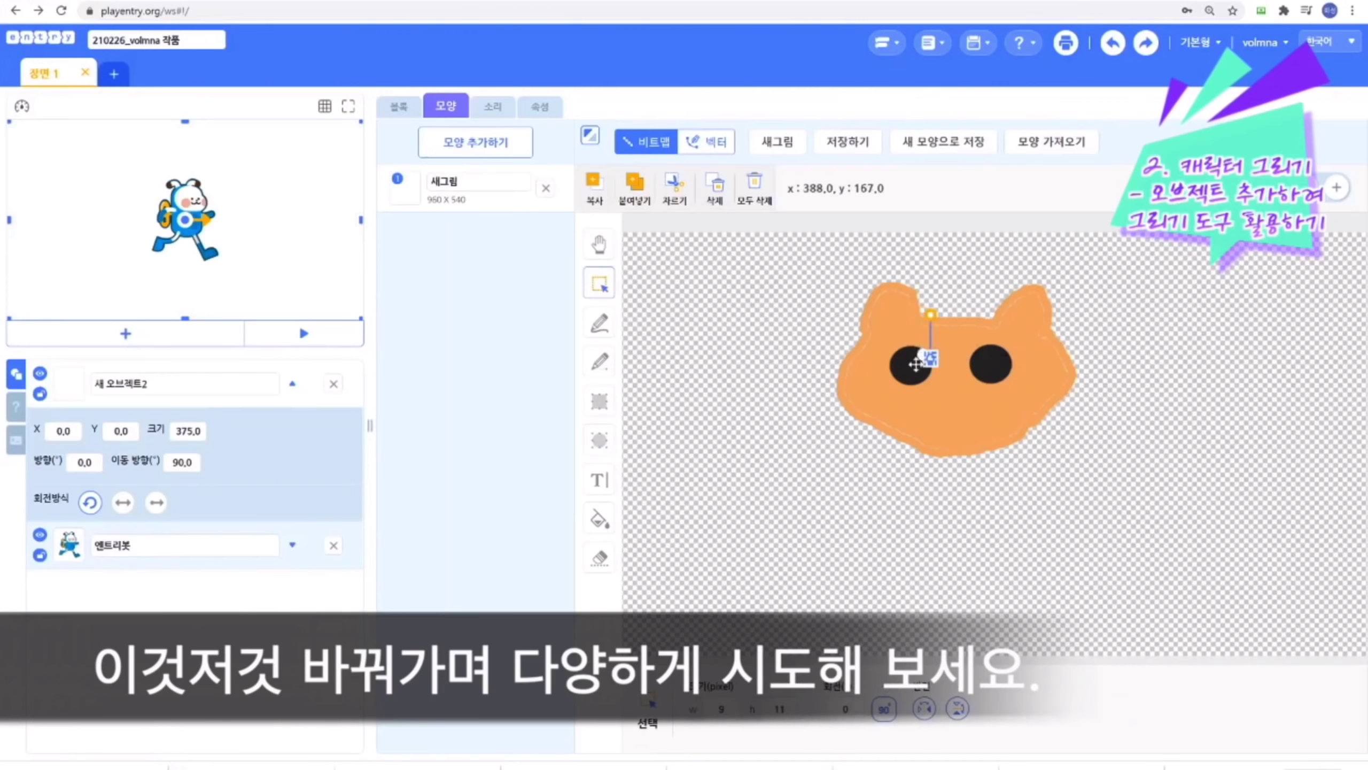
{"action": "key", "text": "Right"}
{"action": "key", "text": "Right"}
{"action": "key", "text": "Right"}
{"action": "key", "text": "Right"}
{"action": "key", "text": "Right"}
{"action": "key", "text": "Right"}
{"action": "key", "text": "Right"}
{"action": "key", "text": "Right"}
{"action": "key", "text": "Right"}
{"action": "key", "text": "Right"}
{"action": "key", "text": "Right"}
{"action": "key", "text": "Right"}
{"action": "key", "text": "Right"}
{"action": "key", "text": "Right"}
{"action": "key", "text": "Right"}
{"action": "key", "text": "Right"}
{"action": "key", "text": "Right"}
{"action": "key", "text": "Right"}
{"action": "left_click", "coordinate": [1153, 437]}
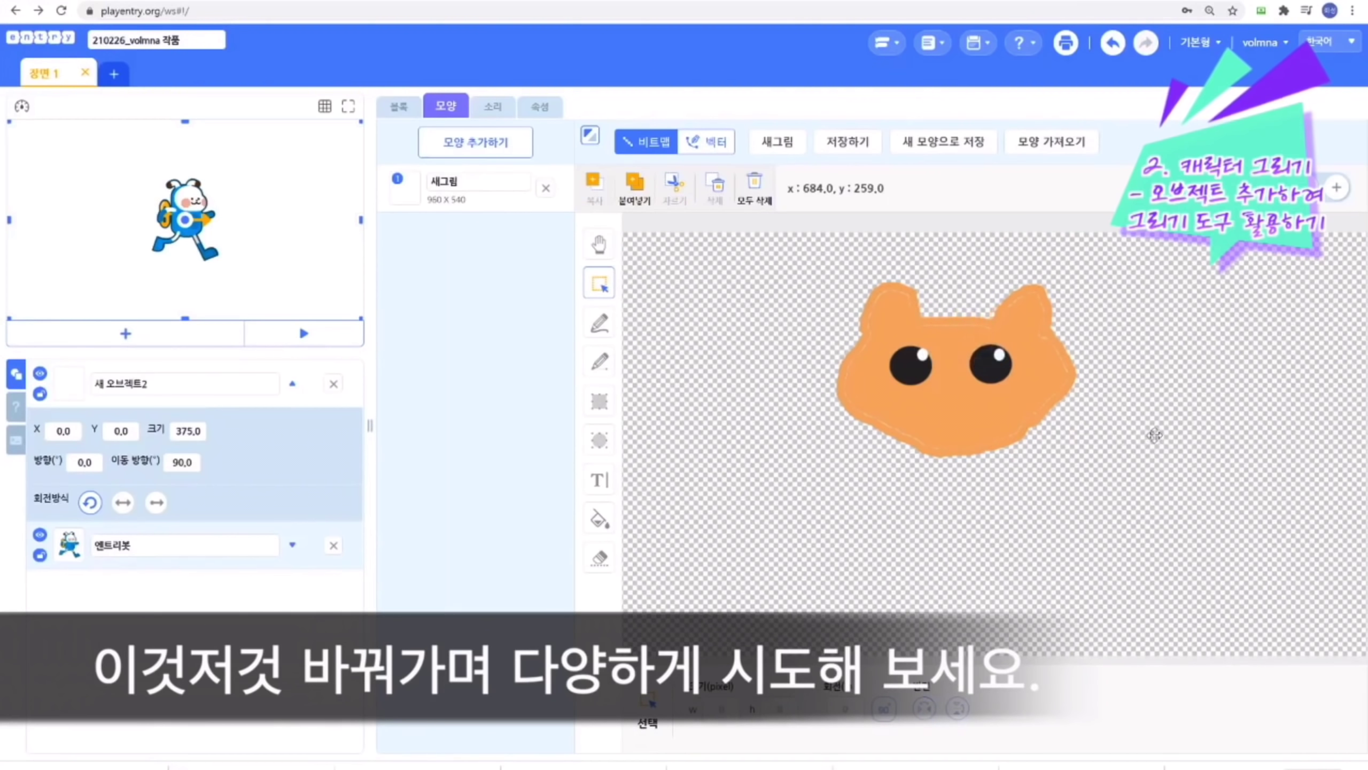
Draw a filled black nose centred below the eyes with the Pen tool at thickness 8
{"action": "left_click", "coordinate": [599, 361]}
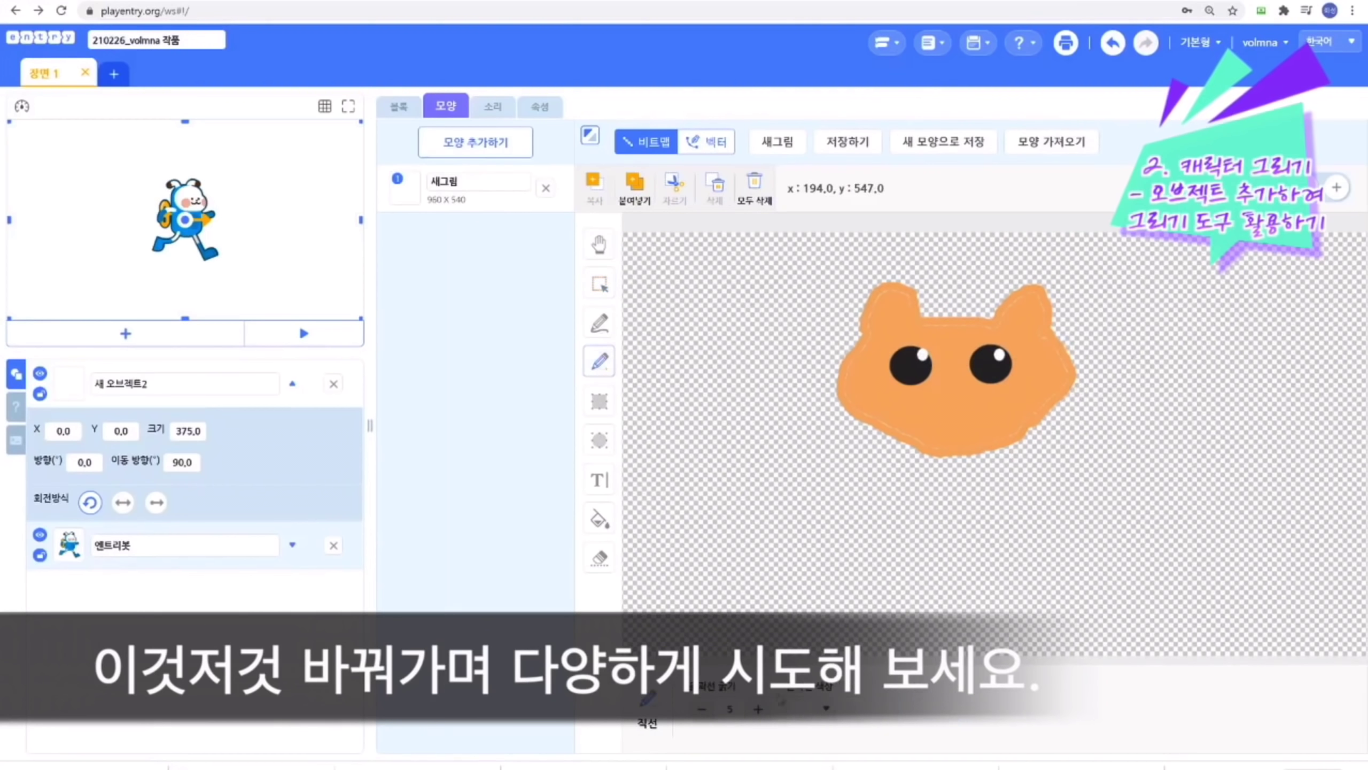
{"action": "left_click", "coordinate": [826, 709]}
{"action": "left_click", "coordinate": [902, 661]}
{"action": "left_click", "coordinate": [964, 403]}
{"action": "left_click", "coordinate": [599, 324]}
{"action": "left_click_drag", "start_coordinate": [943, 407], "coordinate": [967, 411]}
{"action": "left_click", "coordinate": [826, 712]}
{"action": "left_click", "coordinate": [676, 662]}
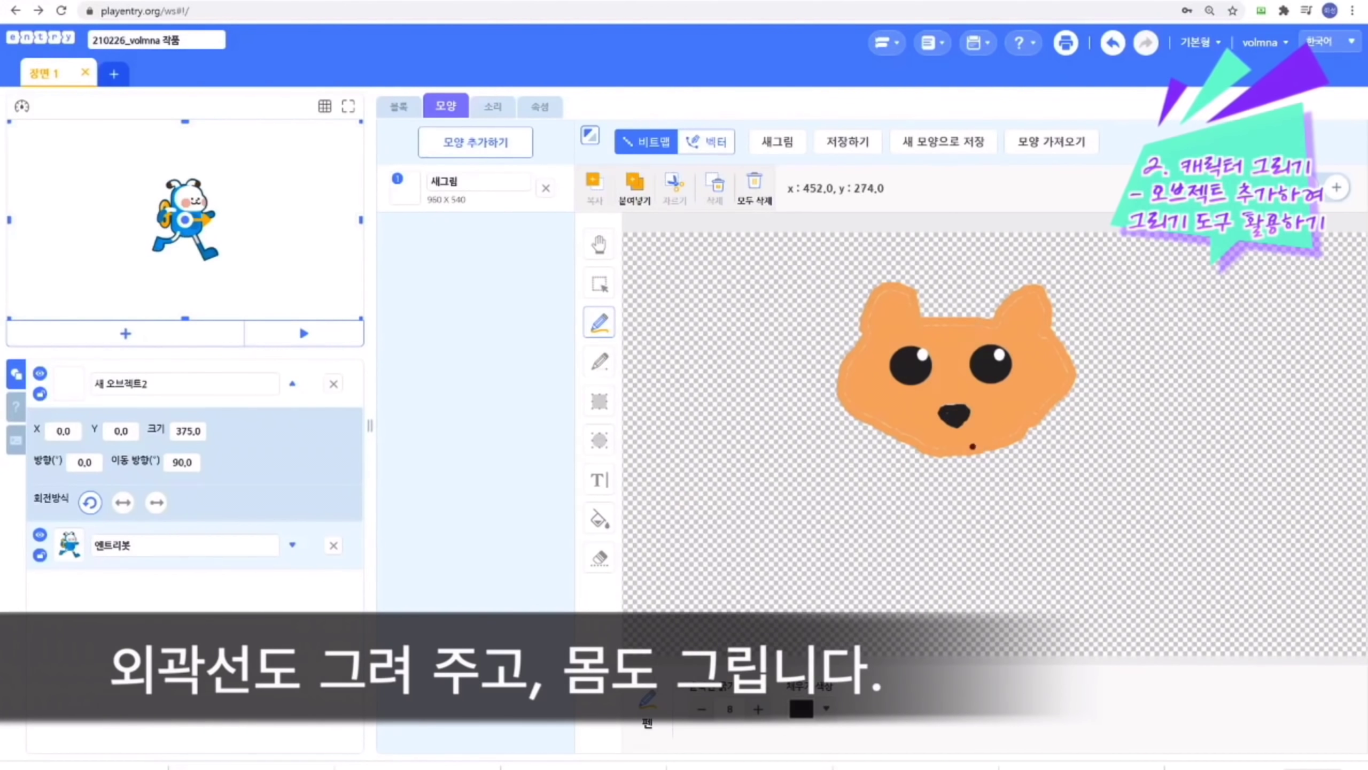
Outline the inside of both ears and the two sides of the face with black pen strokes
{"action": "left_click_drag", "start_coordinate": [867, 331], "coordinate": [910, 322]}
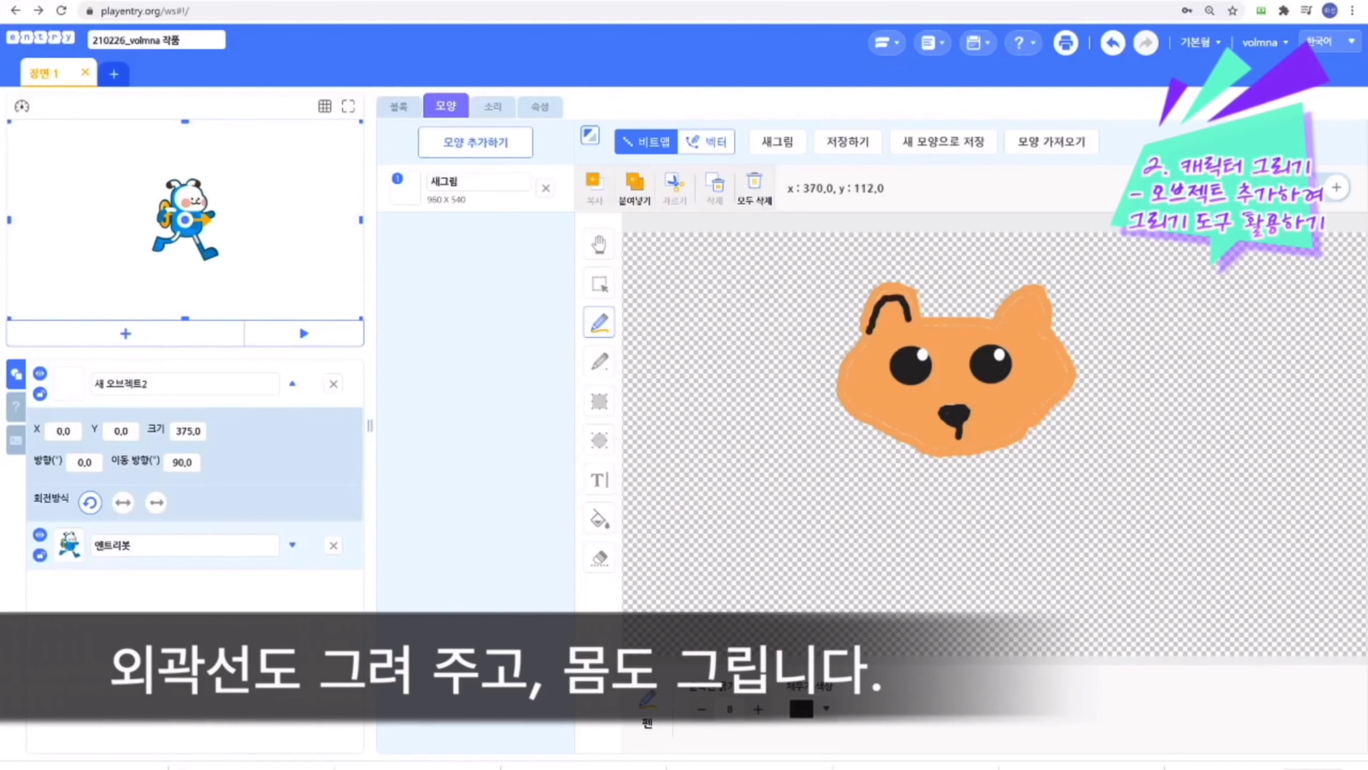
{"action": "left_click_drag", "start_coordinate": [1006, 323], "coordinate": [1041, 322]}
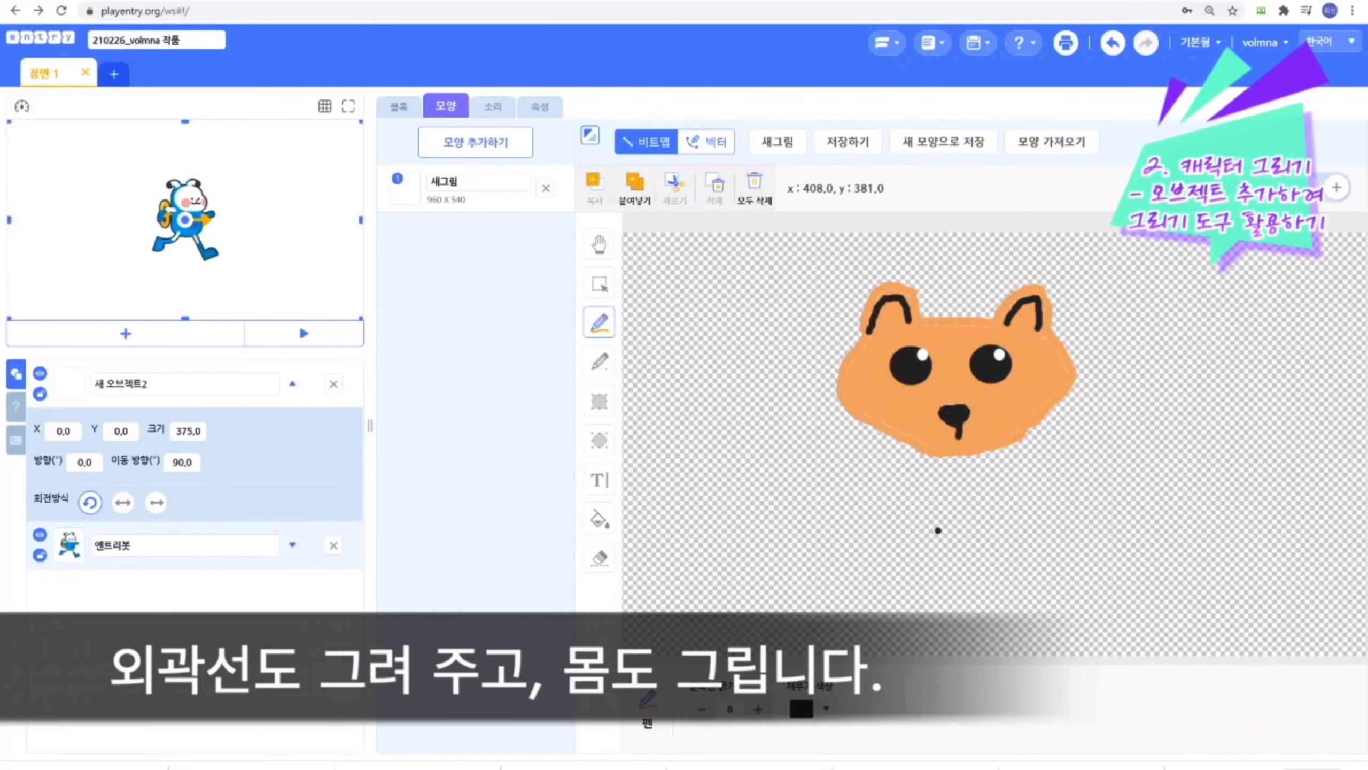
{"action": "mouse_move", "coordinate": [867, 339]}
{"action": "left_mouse_down"}
{"action": "mouse_move", "coordinate": [844, 393]}
{"action": "mouse_move", "coordinate": [918, 445]}
{"action": "left_mouse_up"}
{"action": "mouse_move", "coordinate": [1048, 339]}
{"action": "left_mouse_down"}
{"action": "mouse_move", "coordinate": [1026, 432]}
{"action": "mouse_move", "coordinate": [1007, 443]}
{"action": "left_mouse_up"}
Draw the dog's sitting body, legs and tail below the head as black pen outlines
{"action": "mouse_move", "coordinate": [906, 438]}
{"action": "left_mouse_down"}
{"action": "mouse_move", "coordinate": [872, 485]}
{"action": "mouse_move", "coordinate": [894, 532]}
{"action": "left_mouse_up"}
{"action": "left_click_drag", "start_coordinate": [922, 500], "coordinate": [922, 546]}
{"action": "left_click_drag", "start_coordinate": [964, 485], "coordinate": [949, 543]}
{"action": "left_click_drag", "start_coordinate": [994, 485], "coordinate": [990, 555]}
{"action": "mouse_move", "coordinate": [1026, 478]}
{"action": "left_mouse_down"}
{"action": "mouse_move", "coordinate": [1045, 530]}
{"action": "mouse_move", "coordinate": [1073, 480]}
{"action": "left_mouse_up"}
{"action": "mouse_move", "coordinate": [1027, 431]}
{"action": "left_mouse_down"}
{"action": "mouse_move", "coordinate": [1048, 451]}
{"action": "mouse_move", "coordinate": [1060, 505]}
{"action": "left_mouse_up"}
{"action": "left_click_drag", "start_coordinate": [922, 547], "coordinate": [956, 539]}
{"action": "left_click_drag", "start_coordinate": [1073, 485], "coordinate": [1084, 486]}
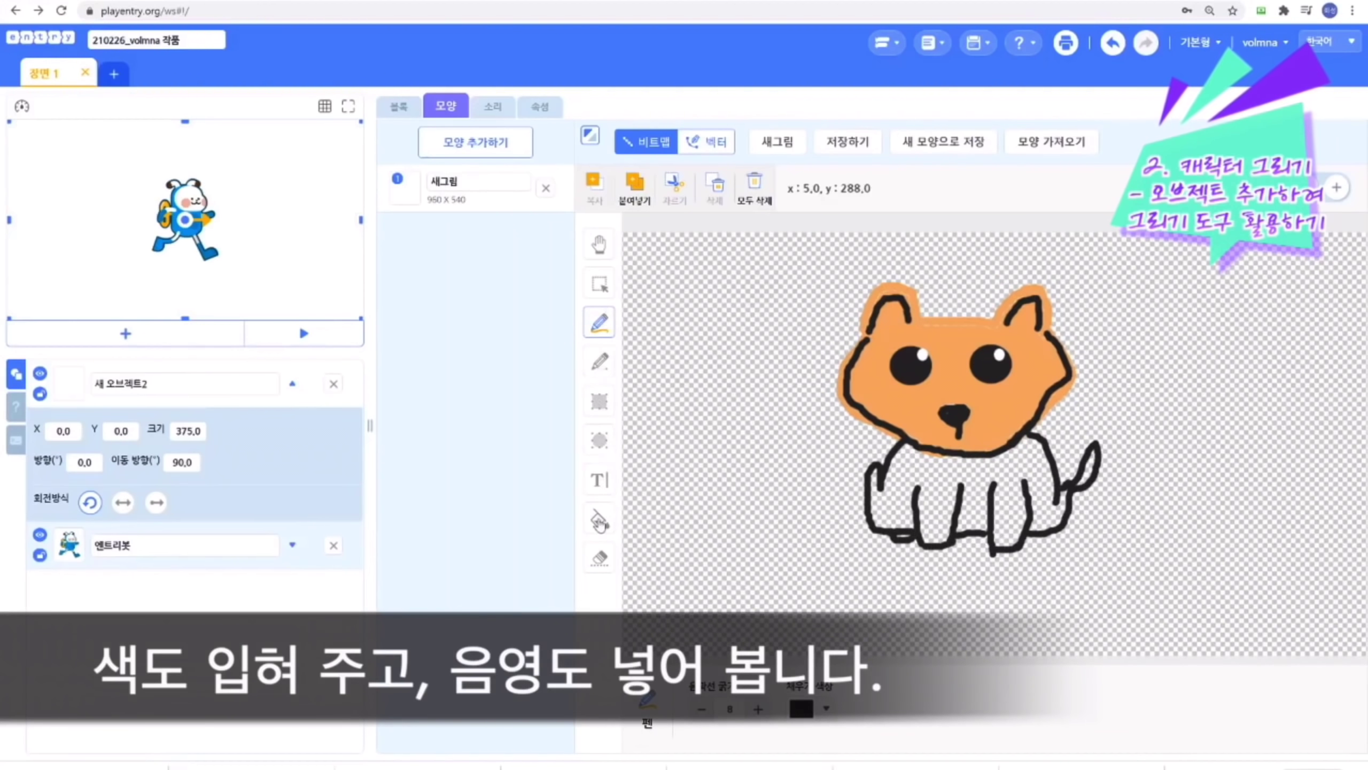
Fill the dog's body, legs and tail with the same orange as the head
{"action": "left_click", "coordinate": [599, 519]}
{"action": "left_click", "coordinate": [704, 707]}
{"action": "left_click", "coordinate": [841, 497]}
{"action": "left_click", "coordinate": [907, 389]}
{"action": "left_click", "coordinate": [916, 476]}
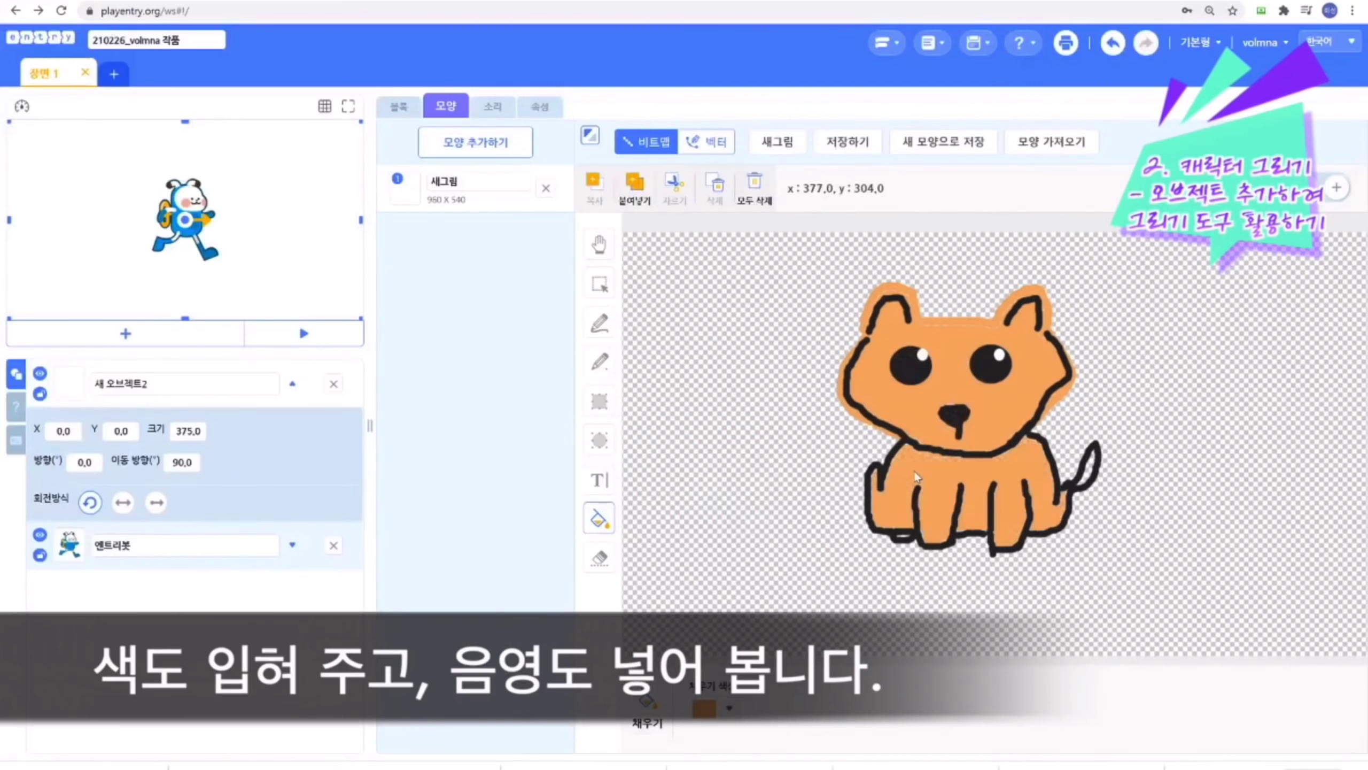
{"action": "left_click", "coordinate": [1089, 470]}
Draw a yellow collar with the Pen tool along the neck between the head and body
{"action": "left_click", "coordinate": [599, 323]}
{"action": "left_click", "coordinate": [801, 707]}
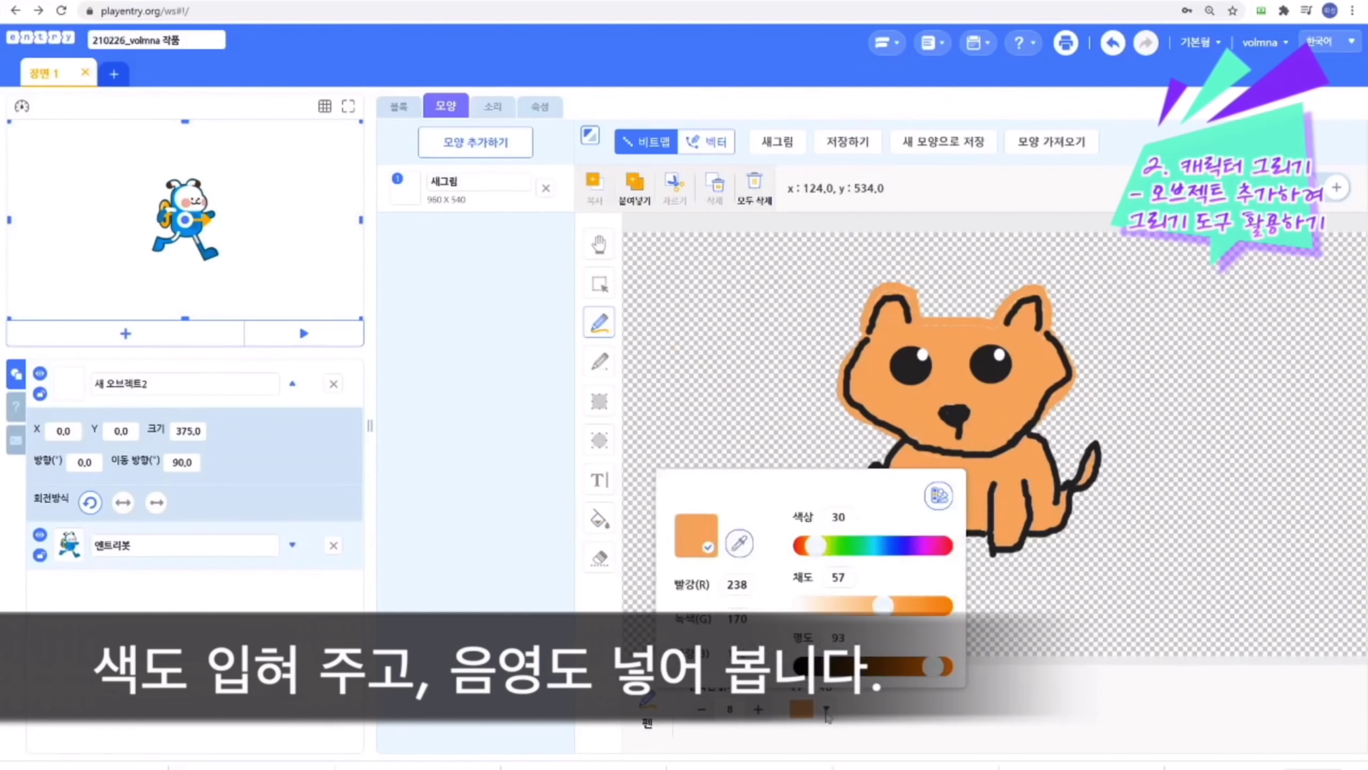
{"action": "left_click", "coordinate": [939, 495]}
{"action": "left_click", "coordinate": [769, 581]}
{"action": "mouse_move", "coordinate": [931, 451]}
{"action": "left_mouse_down"}
{"action": "mouse_move", "coordinate": [996, 462]}
{"action": "mouse_move", "coordinate": [940, 454]}
{"action": "left_mouse_up"}
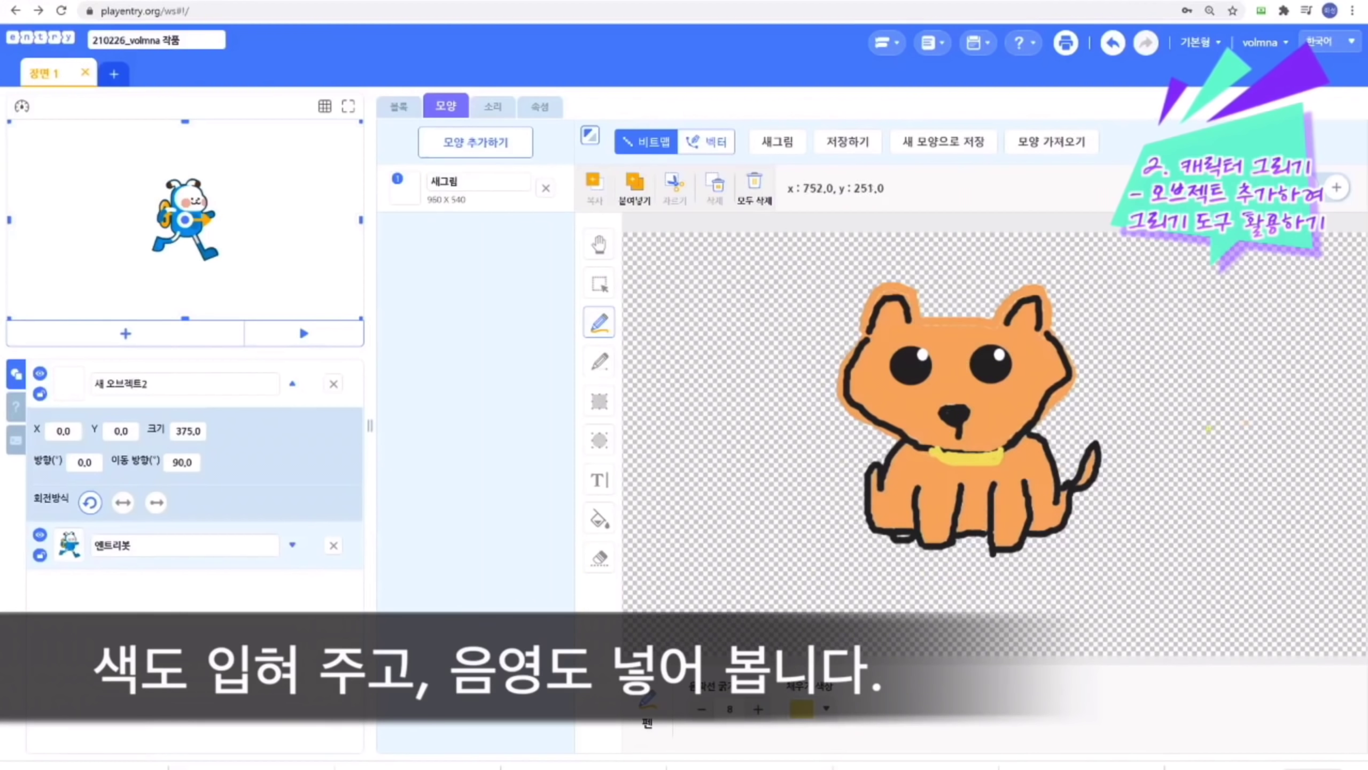
Add a black mouth, dark inner ears and a line across the top of the head with the pen
{"action": "left_click", "coordinate": [803, 709]}
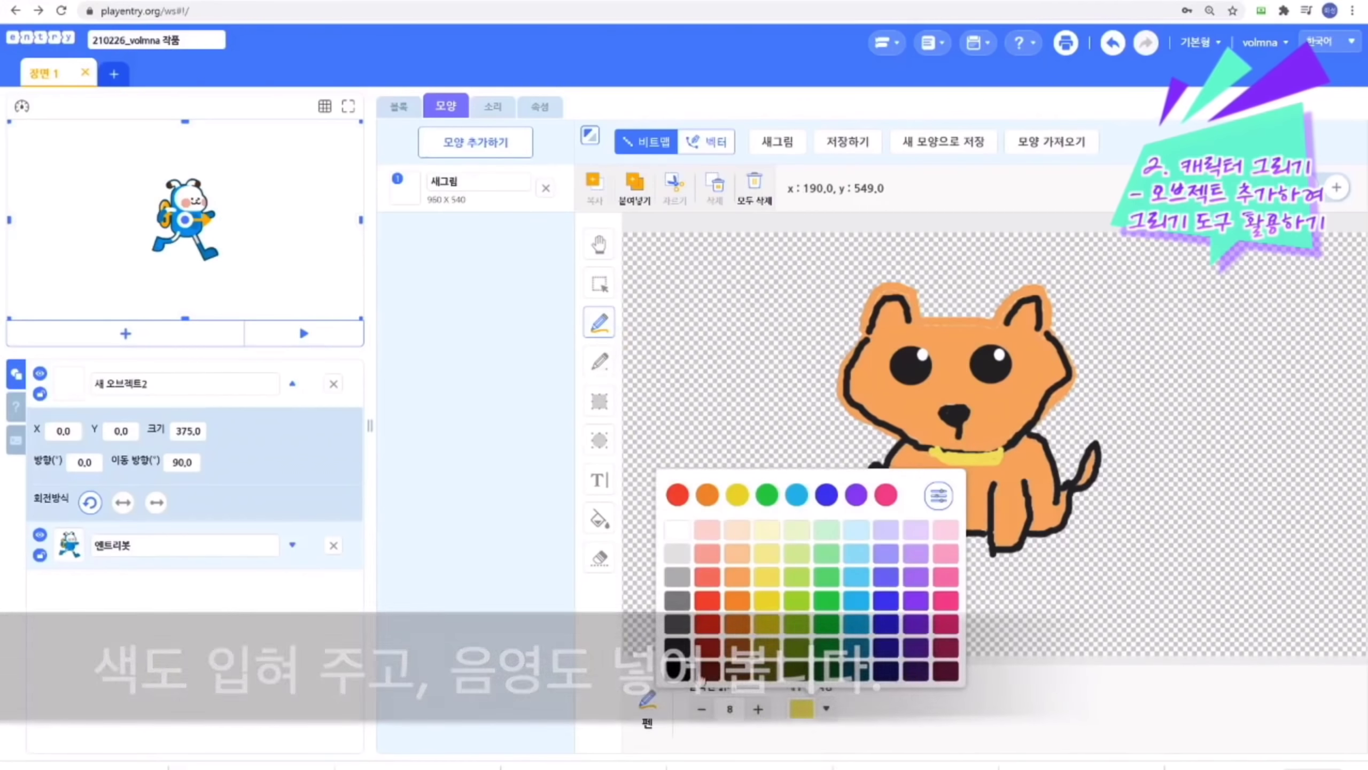
{"action": "left_click", "coordinate": [677, 671]}
{"action": "left_click", "coordinate": [942, 441]}
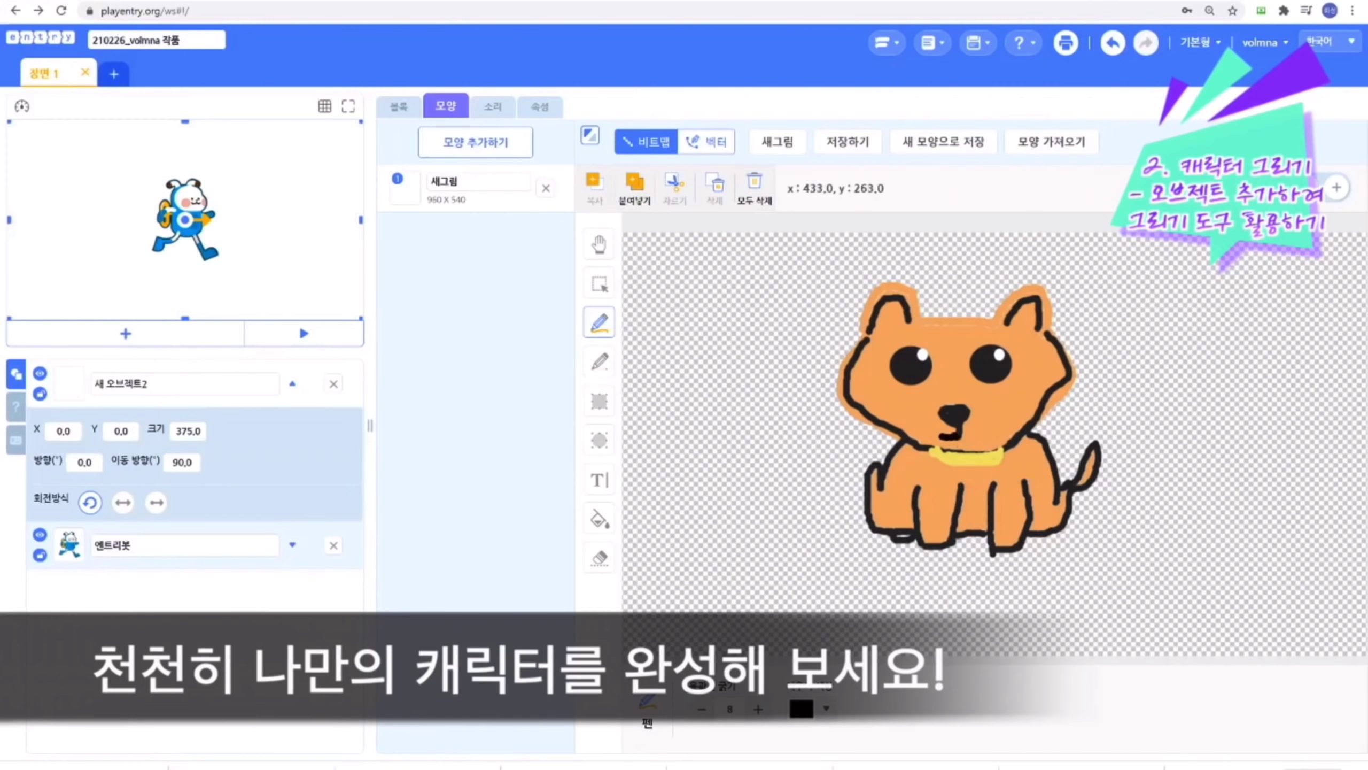
{"action": "left_click_drag", "start_coordinate": [910, 324], "coordinate": [1007, 319]}
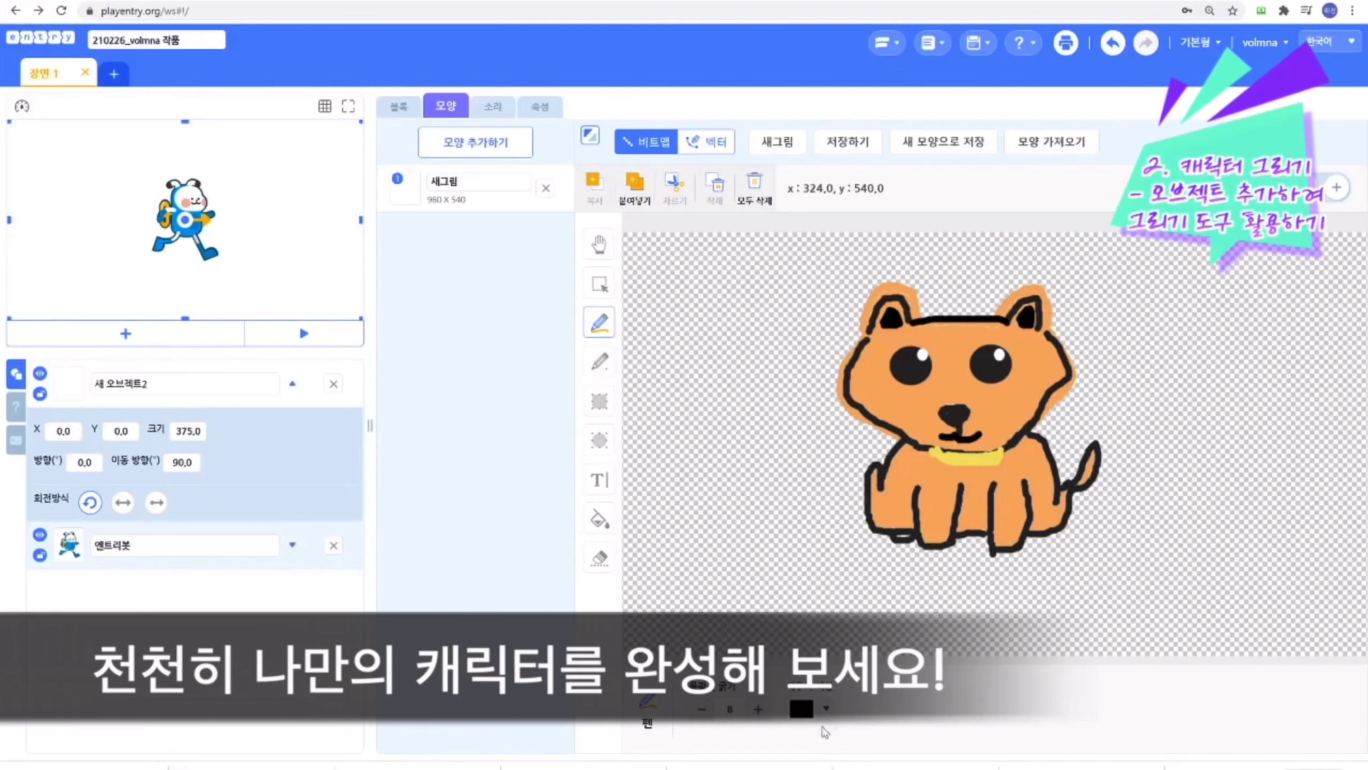
Shade the lower body between and beside the legs in dark orange, and touch up the outline in black
{"action": "left_click", "coordinate": [826, 709]}
{"action": "left_click", "coordinate": [740, 641]}
{"action": "left_click", "coordinate": [603, 332]}
{"action": "mouse_move", "coordinate": [876, 472]}
{"action": "left_mouse_down"}
{"action": "mouse_move", "coordinate": [918, 515]}
{"action": "mouse_move", "coordinate": [983, 497]}
{"action": "left_mouse_up"}
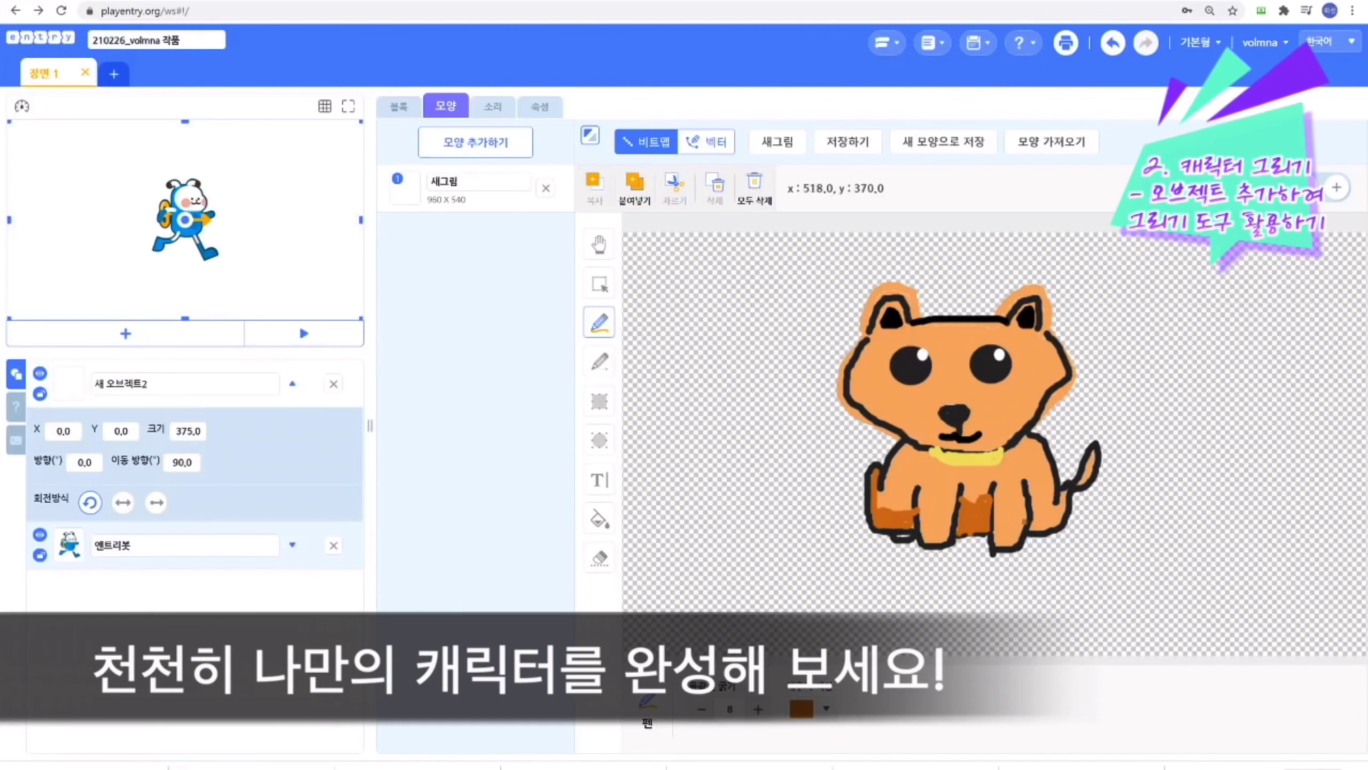
{"action": "left_click_drag", "start_coordinate": [1030, 517], "coordinate": [1065, 512]}
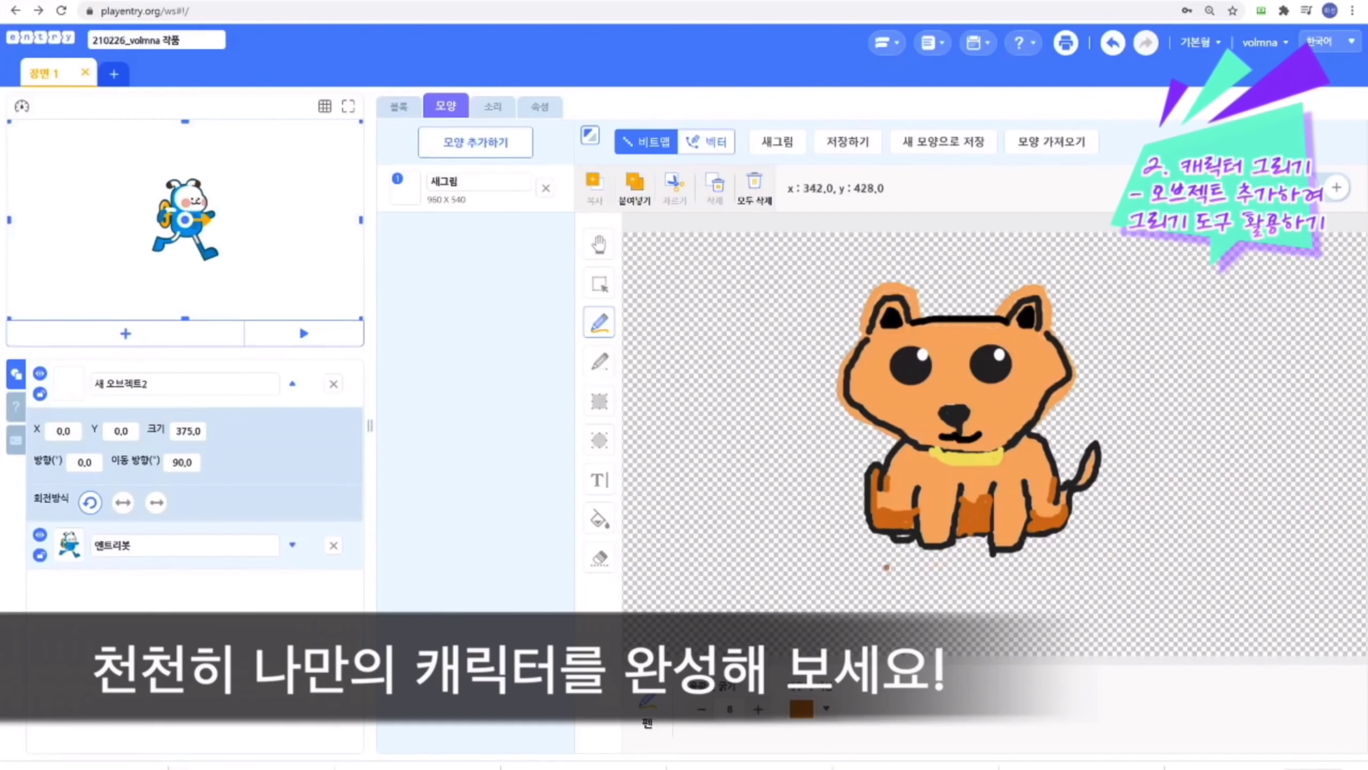
{"action": "left_click", "coordinate": [801, 708]}
{"action": "left_click", "coordinate": [910, 440]}
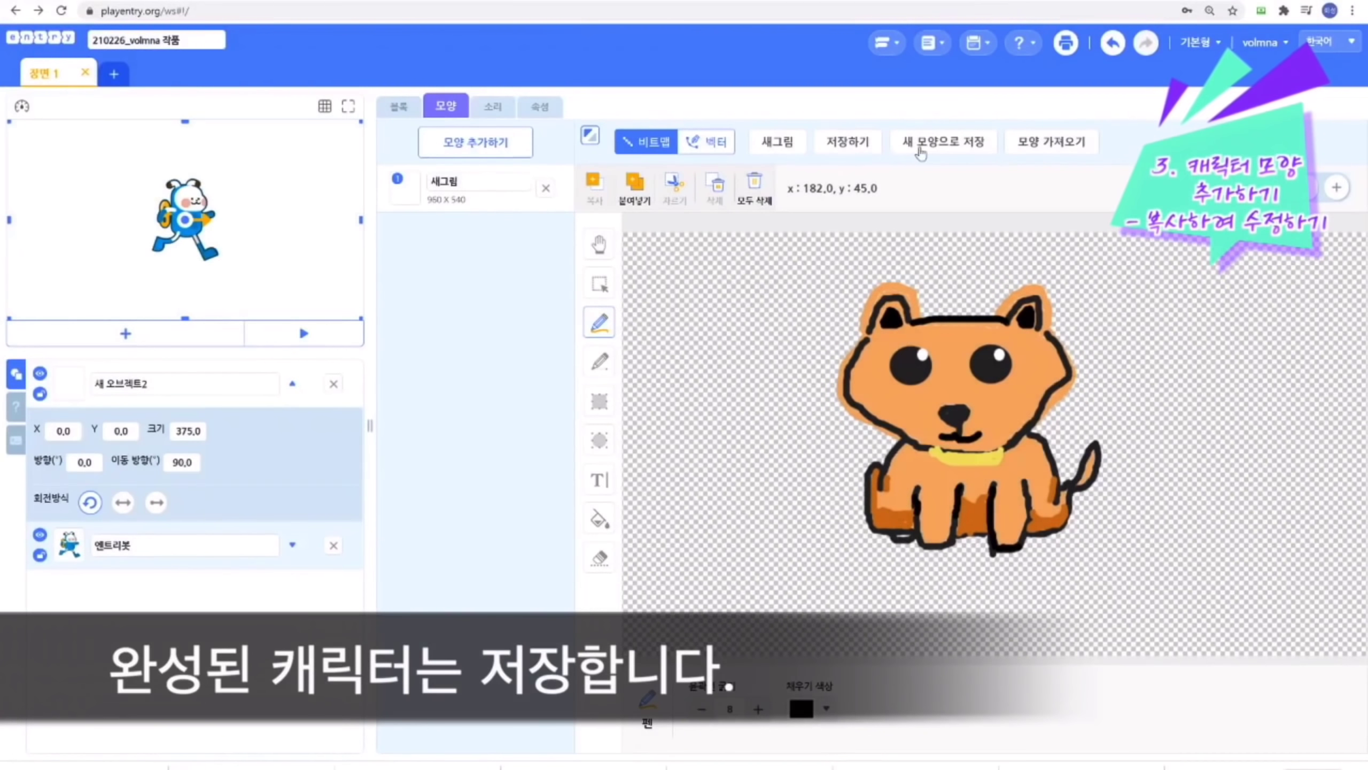
Save the finished dog drawing and add a new blank picture to the object's shapes
{"action": "left_click", "coordinate": [938, 150]}
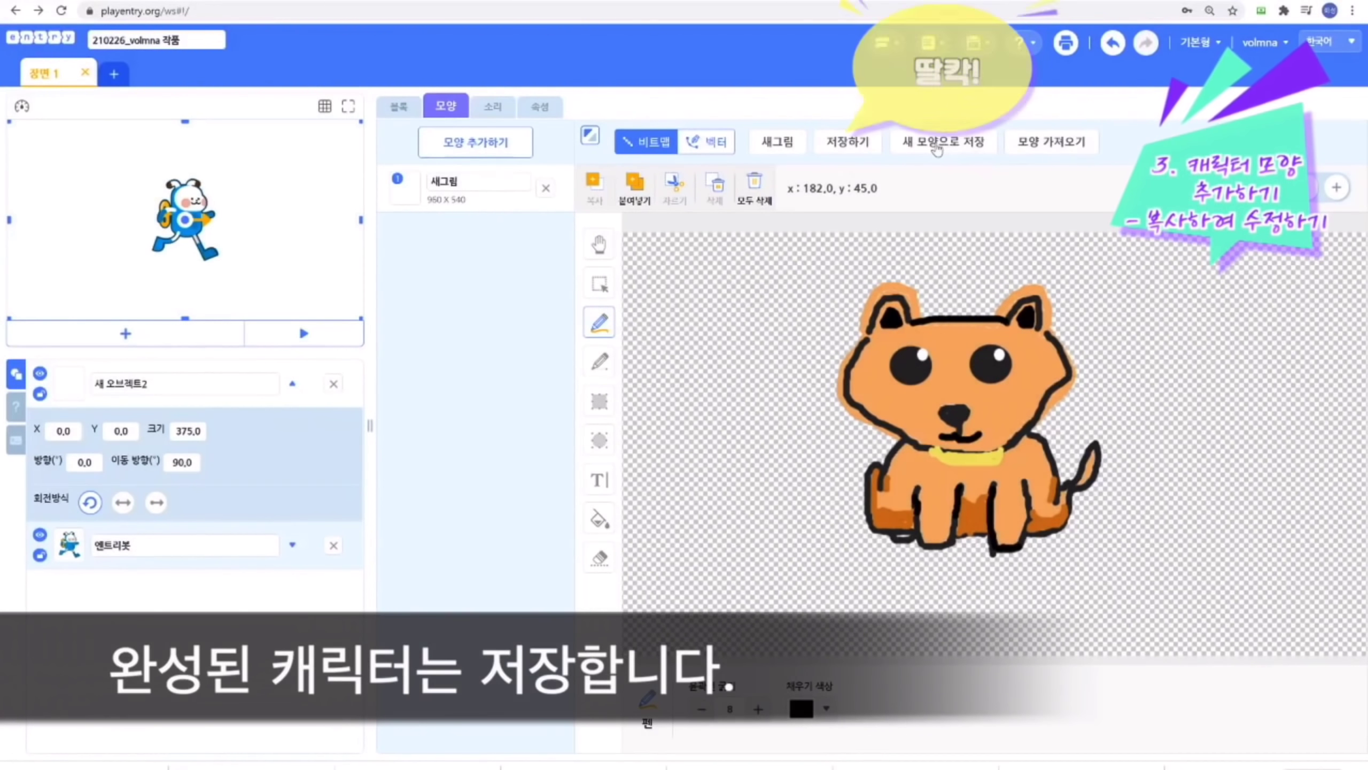
{"action": "left_click", "coordinate": [844, 153]}
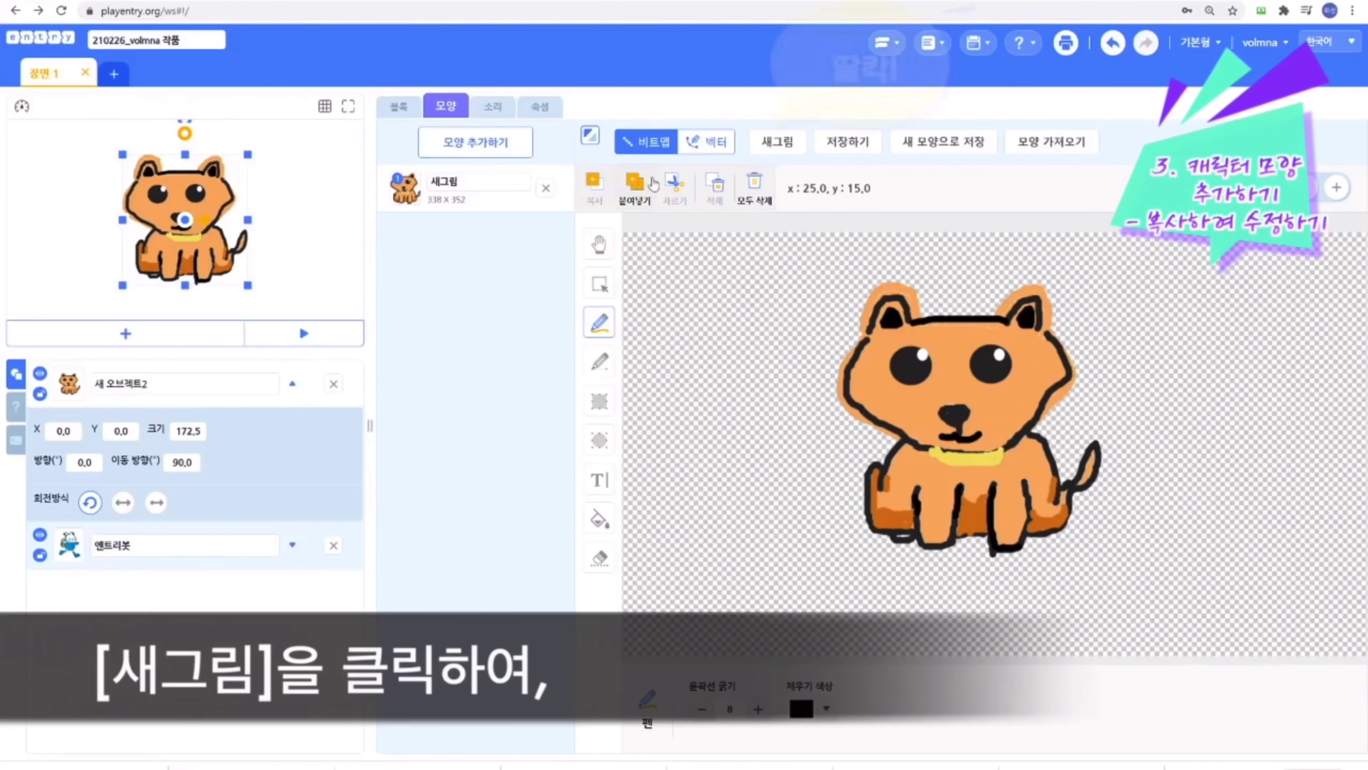
{"action": "left_click", "coordinate": [777, 142]}
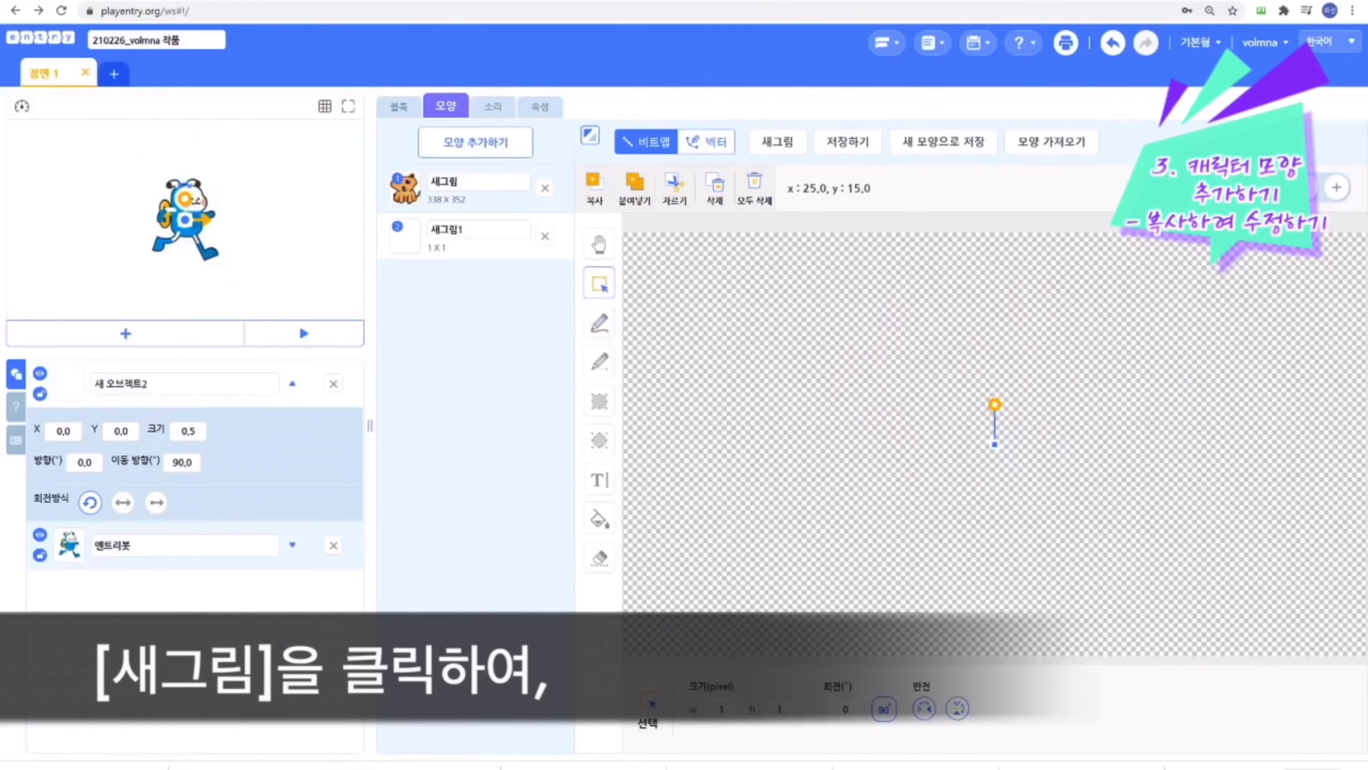
Copy the dog image from the first shape and paste it into the blank shape 새그림1
{"action": "left_click", "coordinate": [474, 189]}
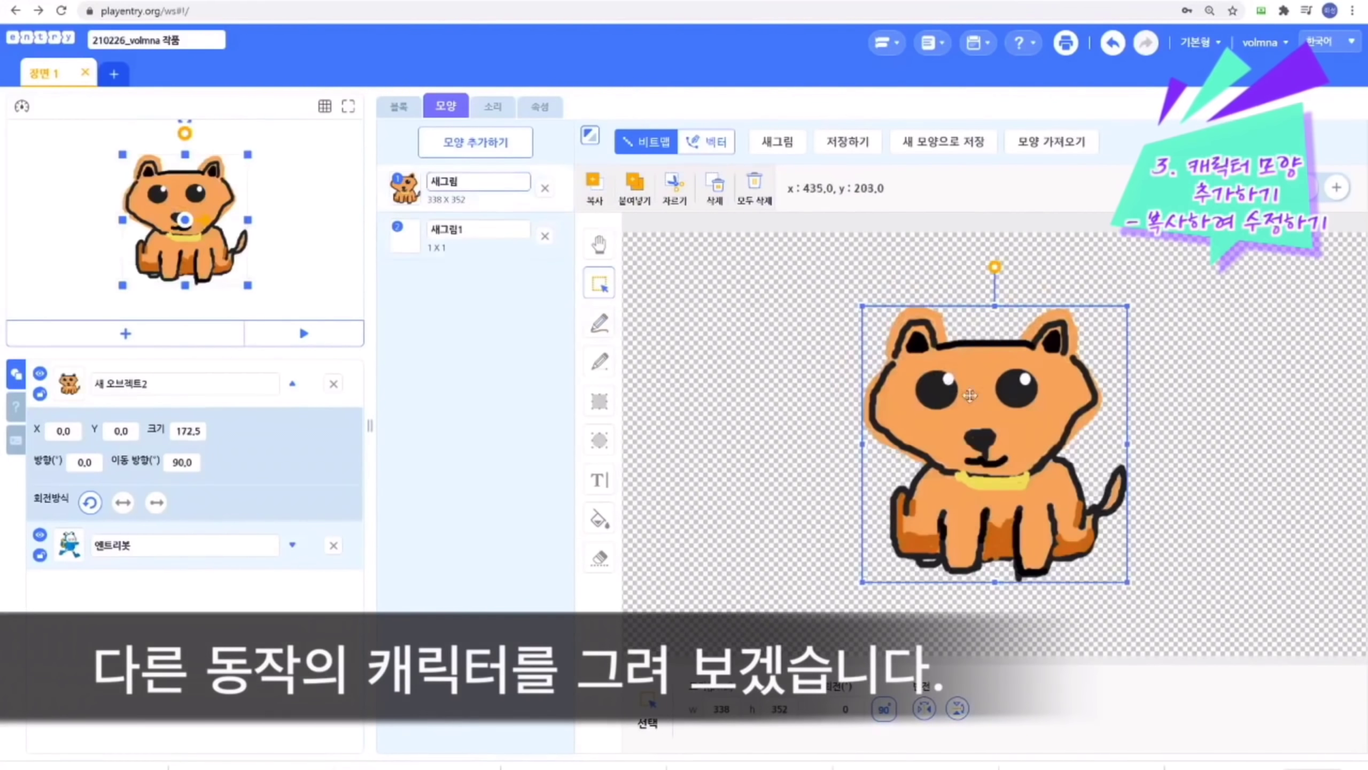
{"action": "left_click", "coordinate": [991, 396]}
{"action": "right_click", "coordinate": [991, 396]}
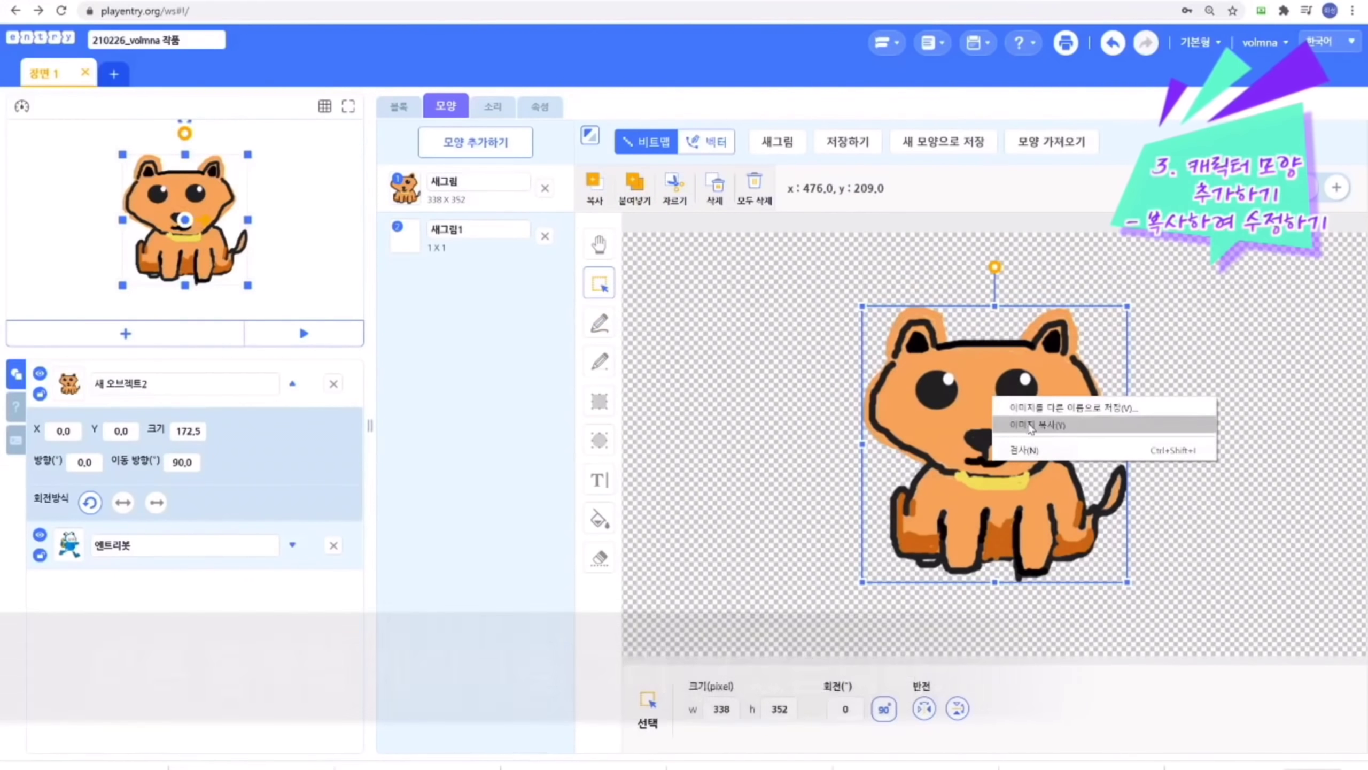
{"action": "left_click", "coordinate": [1030, 430]}
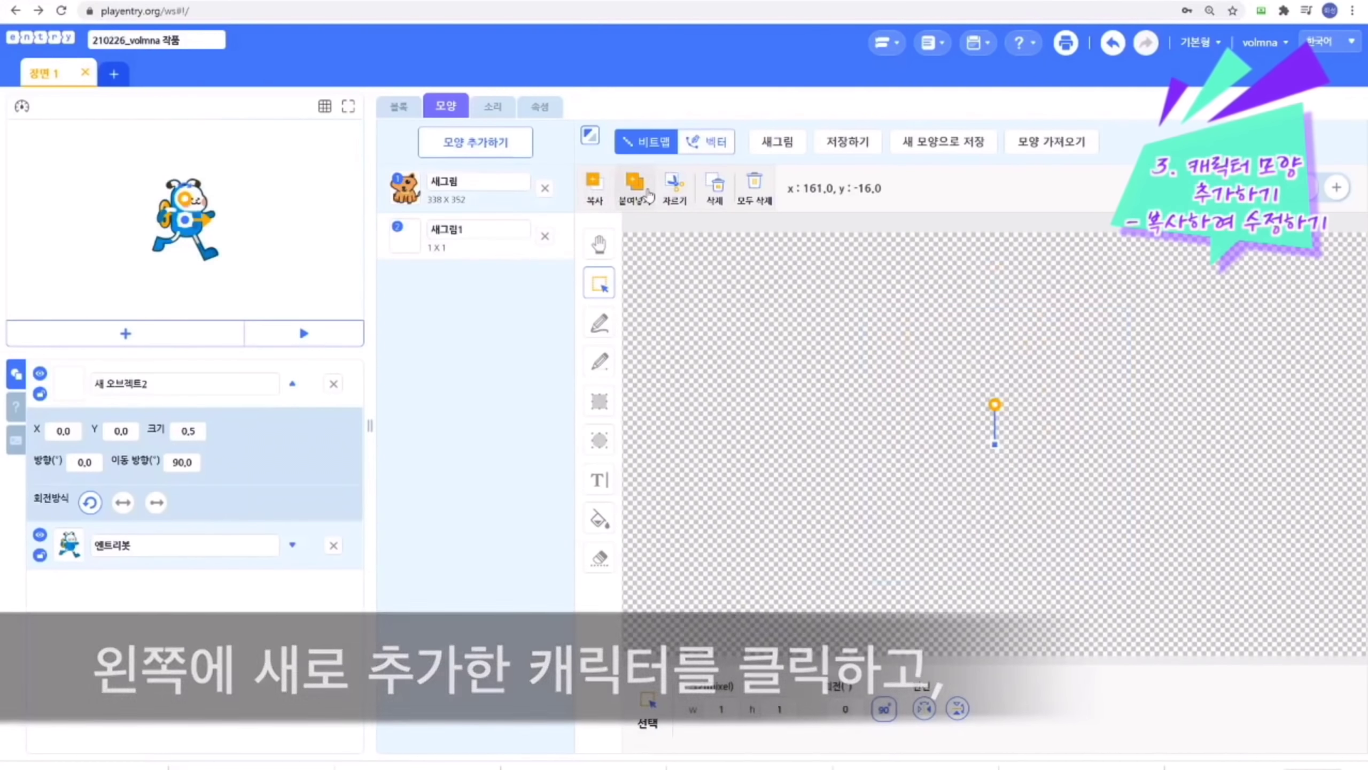
{"action": "left_click", "coordinate": [648, 195]}
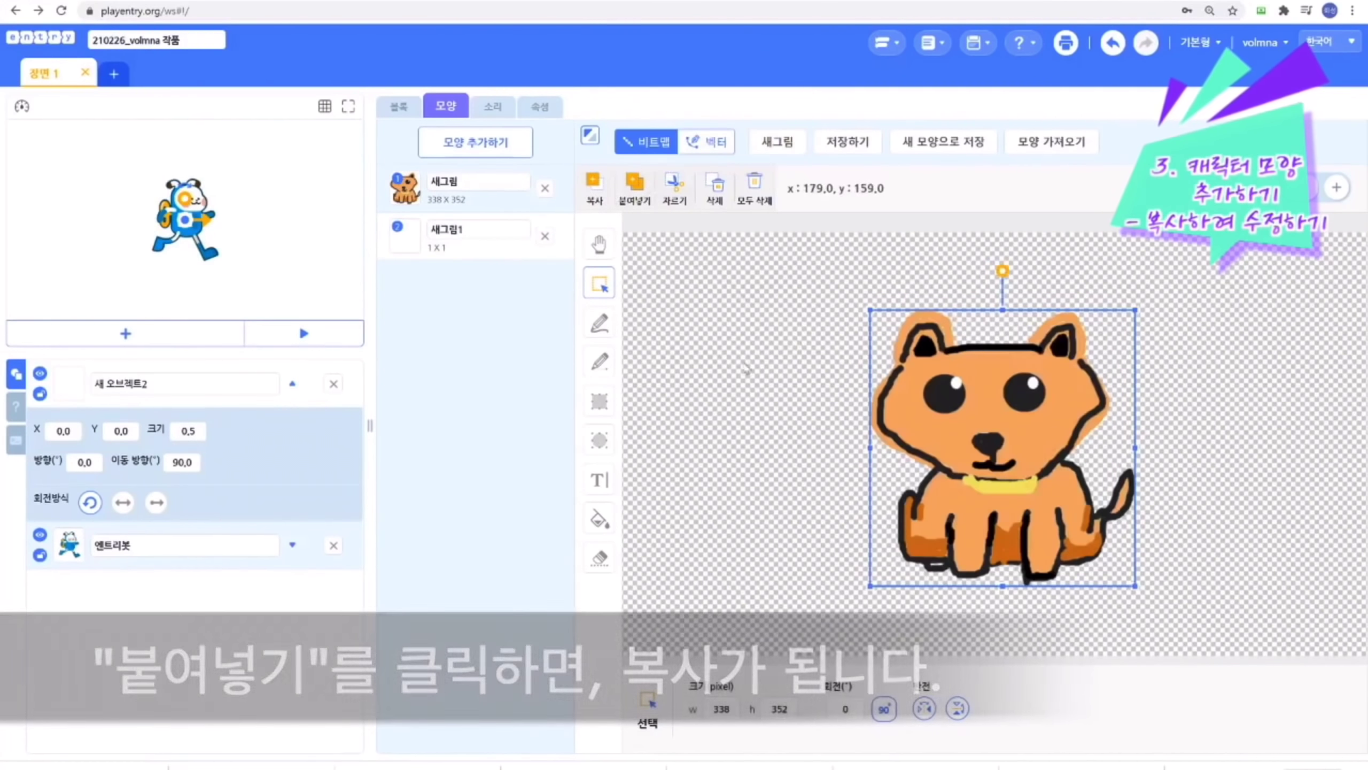
{"action": "left_click", "coordinate": [746, 376]}
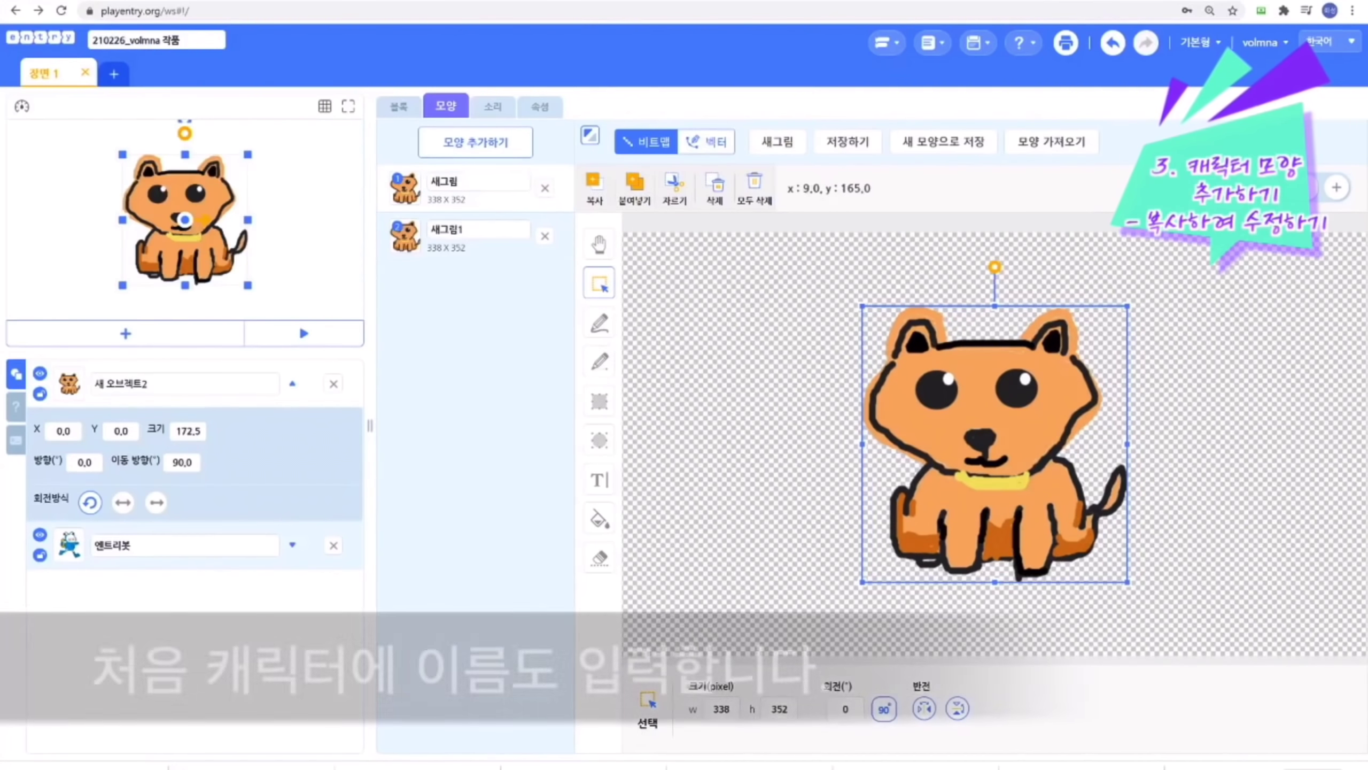
Rename the first dog shape as 내 강아지1
{"action": "left_click", "coordinate": [463, 182]}
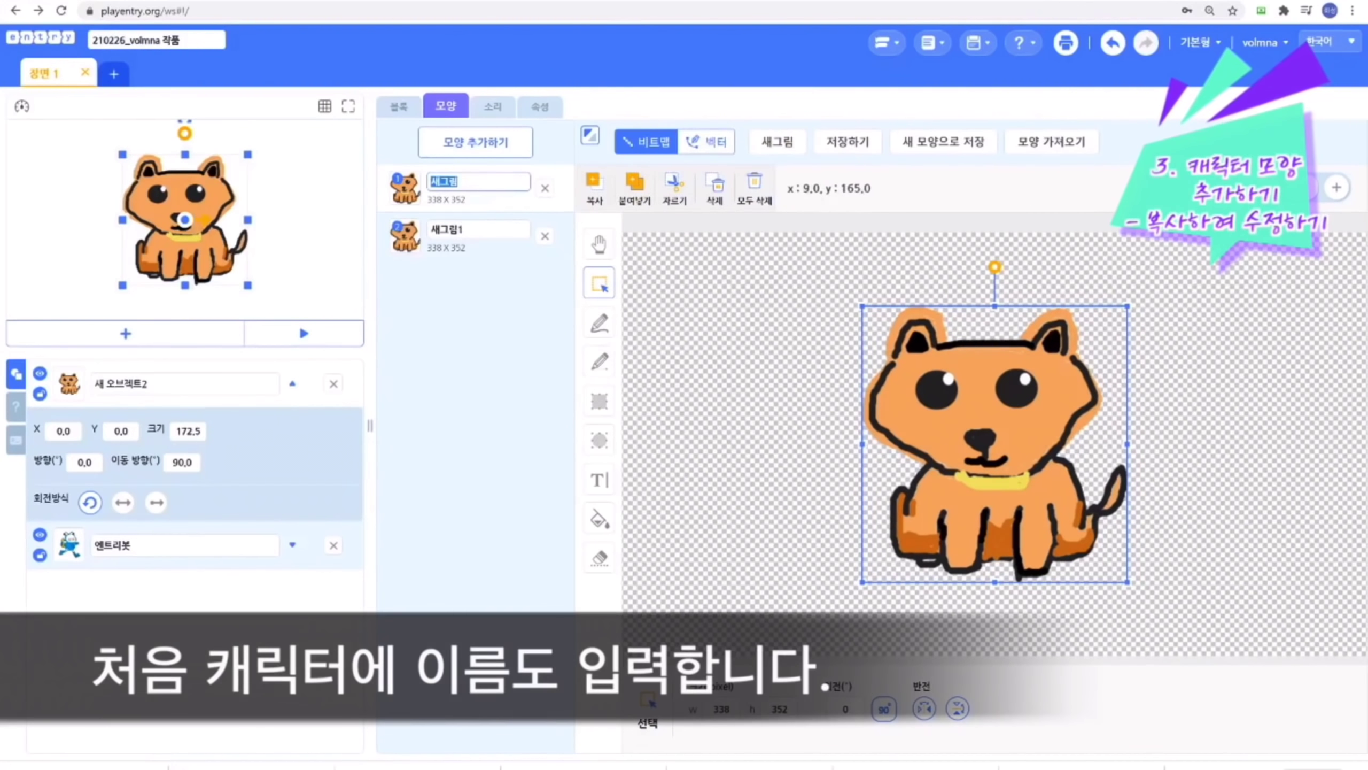
{"action": "type", "text": "rk"}
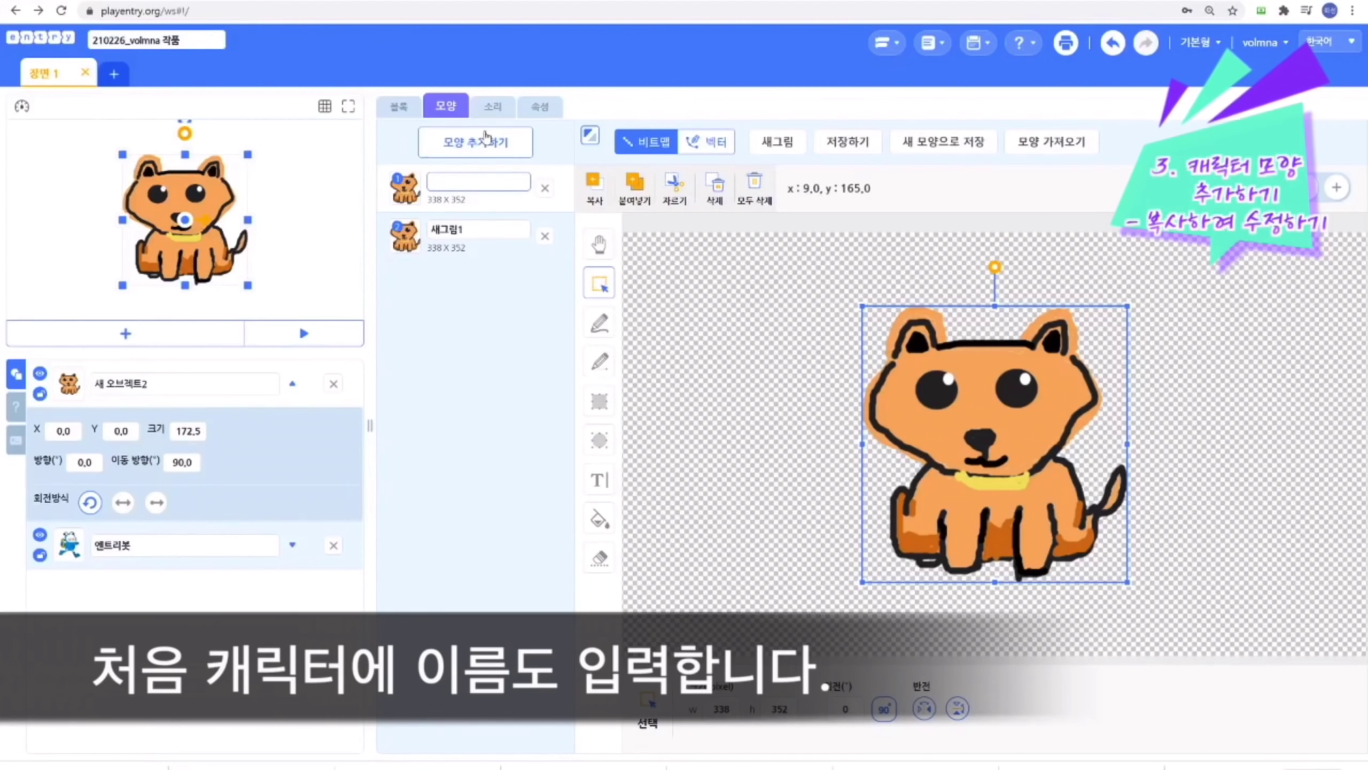
{"action": "type", "text": "1"}
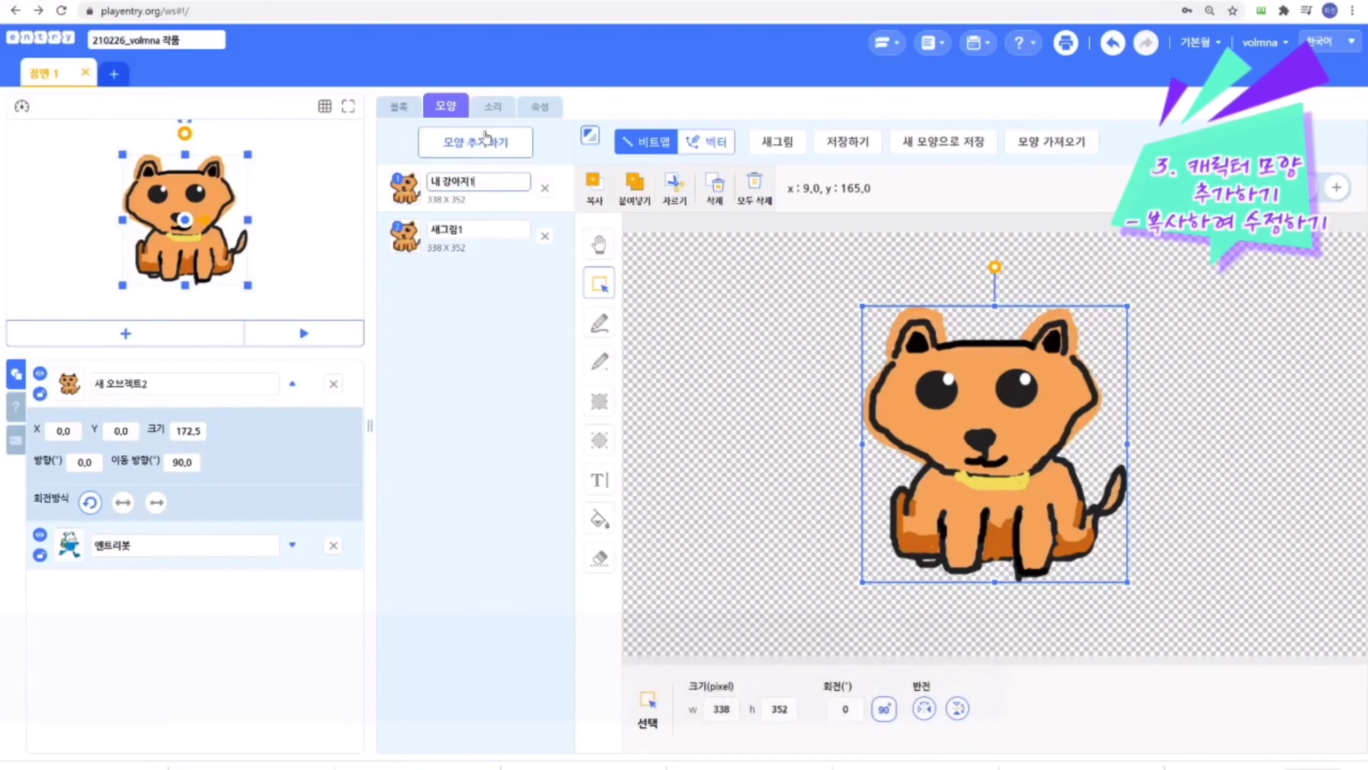
{"action": "key", "text": "Return"}
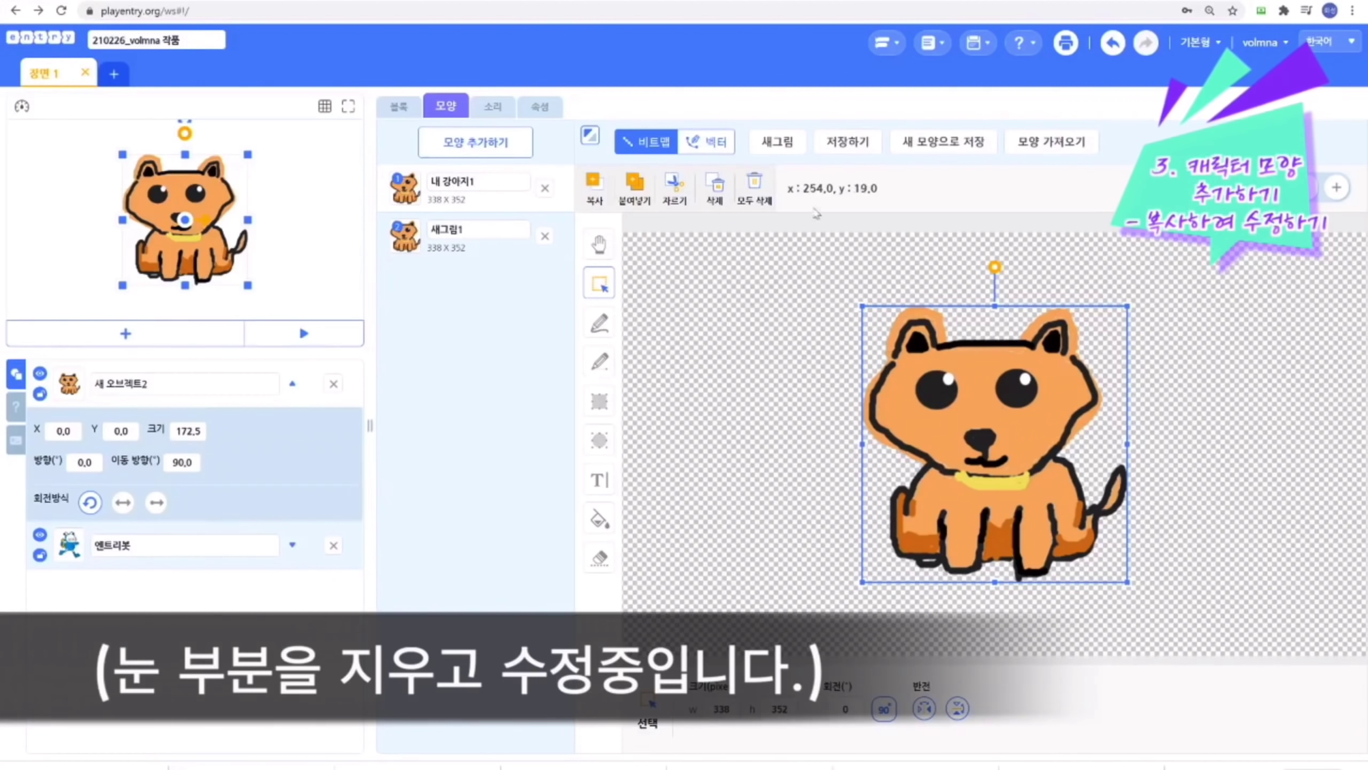
Erase both eyes from the puppy's face in the second shape
{"action": "left_click", "coordinate": [818, 484]}
{"action": "left_click", "coordinate": [600, 553]}
{"action": "mouse_move", "coordinate": [943, 377]}
{"action": "left_mouse_down"}
{"action": "mouse_move", "coordinate": [921, 381]}
{"action": "mouse_move", "coordinate": [948, 393]}
{"action": "left_mouse_up"}
{"action": "left_click_drag", "start_coordinate": [1007, 378], "coordinate": [1029, 380]}
Pick the puppy's orange and fill both erased eye areas with it
{"action": "left_click", "coordinate": [599, 518]}
{"action": "left_click", "coordinate": [704, 708]}
{"action": "left_click", "coordinate": [842, 499]}
{"action": "left_click", "coordinate": [642, 542]}
{"action": "left_click", "coordinate": [918, 432]}
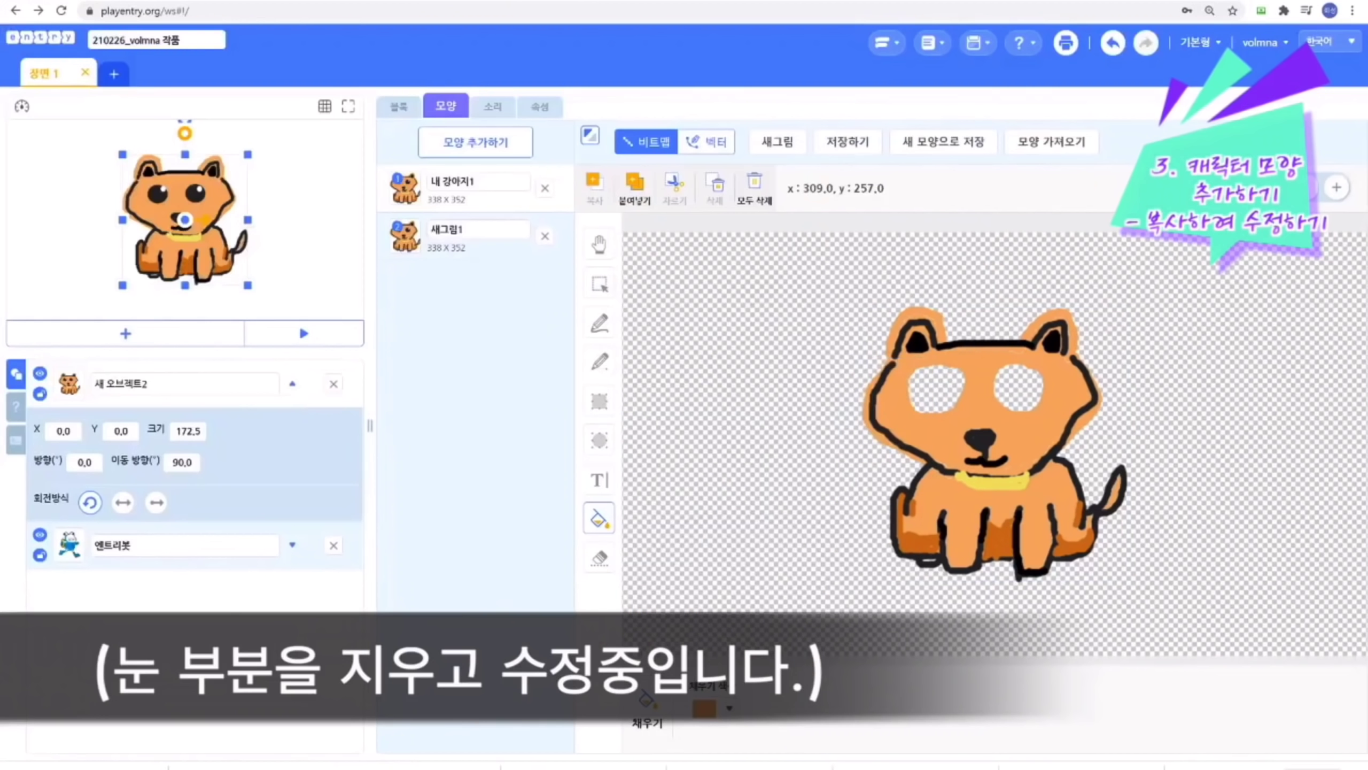
{"action": "left_click", "coordinate": [937, 389]}
{"action": "left_click", "coordinate": [1019, 389]}
Draw two upward-curved smiling eyes on the face in near-black with the pen, and save the drawing
{"action": "left_click", "coordinate": [600, 323]}
{"action": "left_click", "coordinate": [828, 709]}
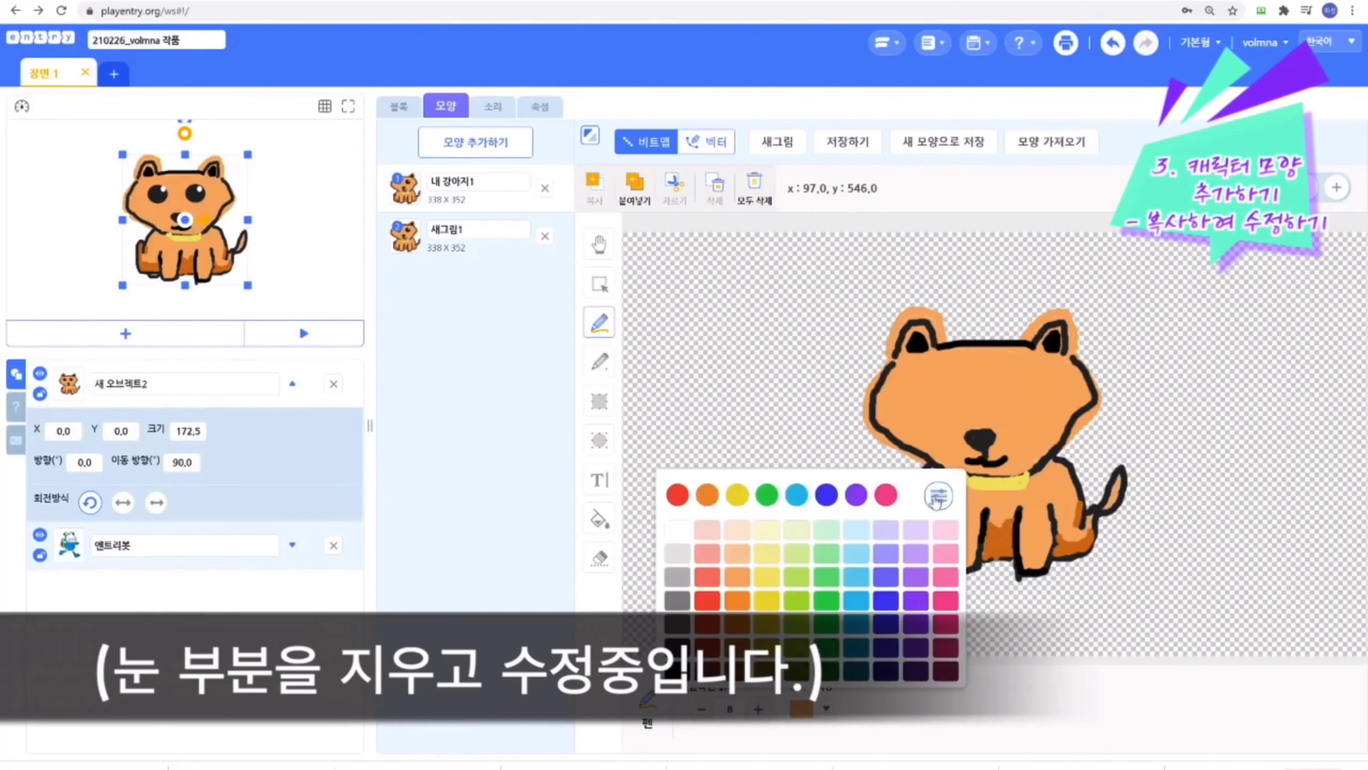
{"action": "left_click", "coordinate": [729, 622]}
{"action": "left_click", "coordinate": [939, 495]}
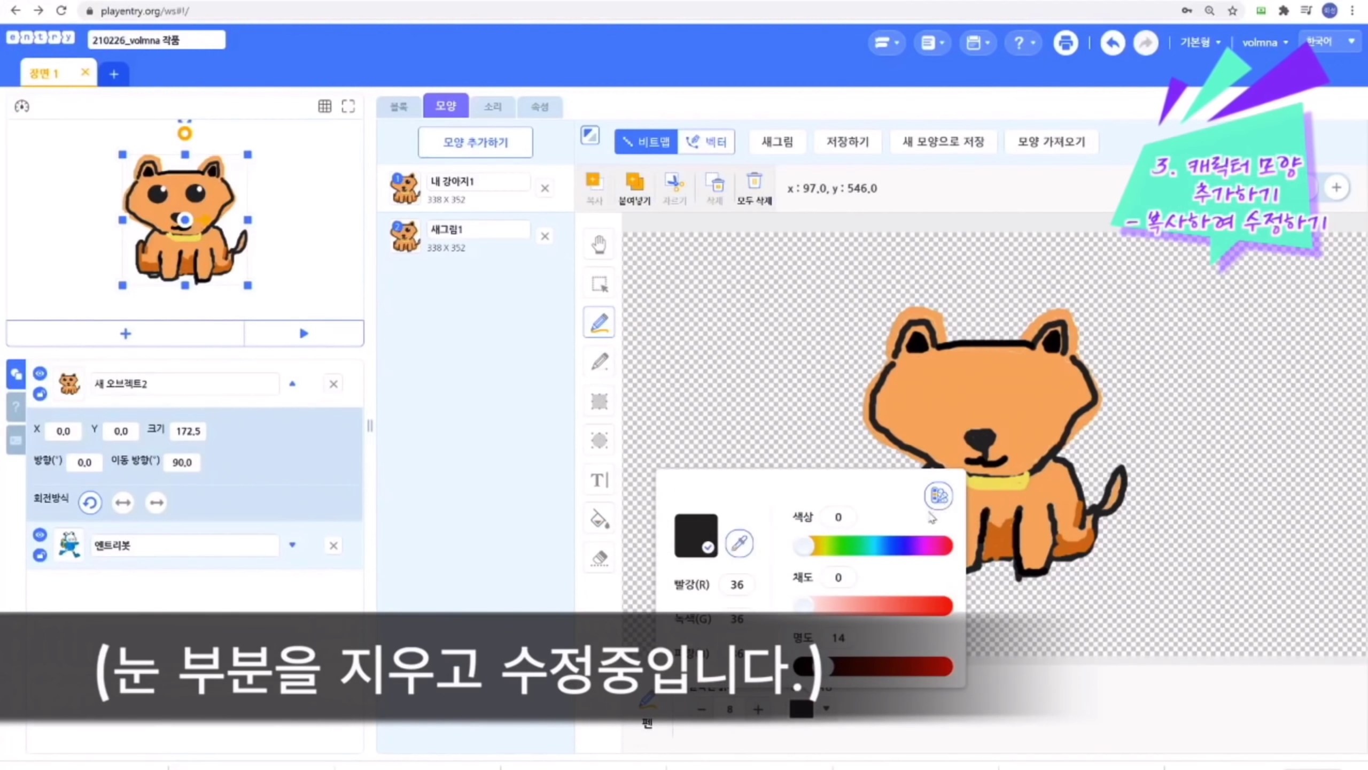
{"action": "left_click", "coordinate": [954, 455]}
{"action": "mouse_move", "coordinate": [940, 389]}
{"action": "left_mouse_down"}
{"action": "mouse_move", "coordinate": [964, 402]}
{"action": "mouse_move", "coordinate": [941, 388]}
{"action": "left_mouse_up"}
{"action": "left_click_drag", "start_coordinate": [994, 402], "coordinate": [1050, 400]}
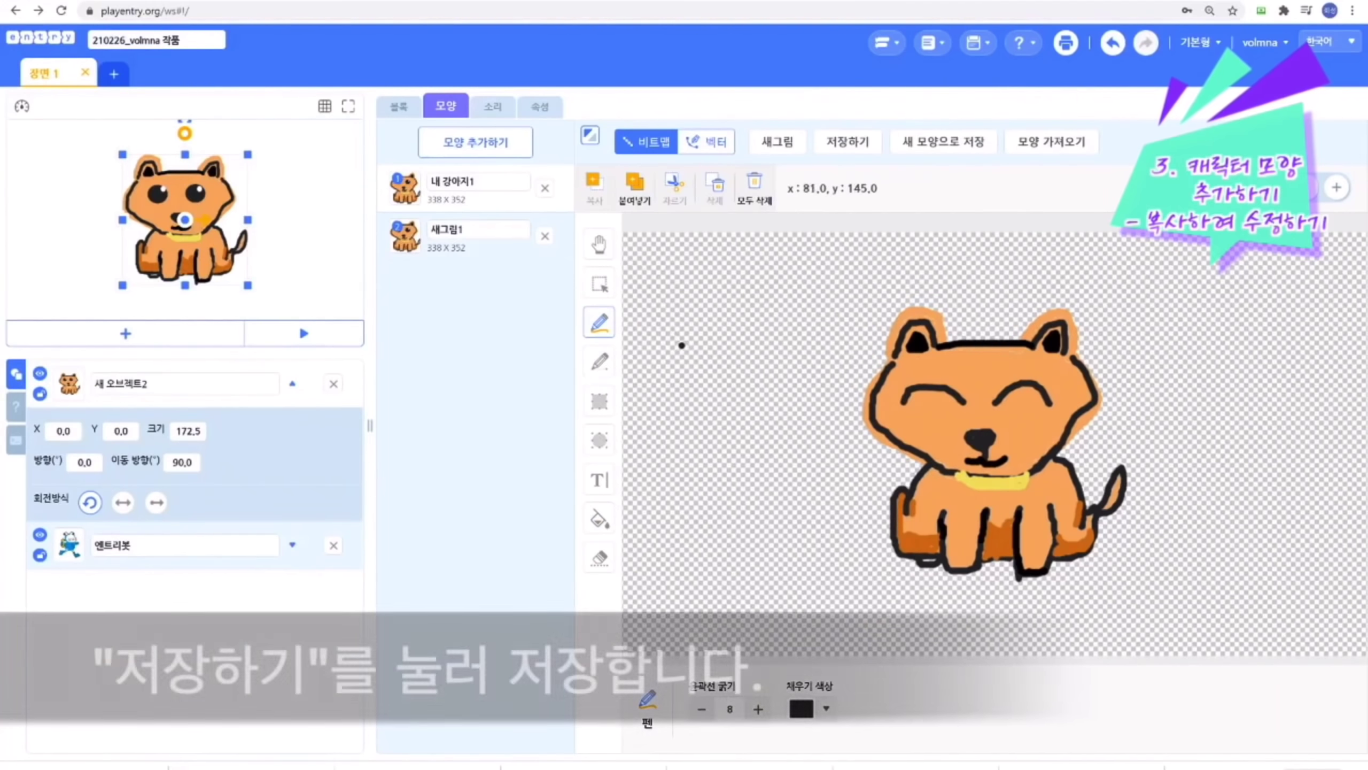
{"action": "left_click", "coordinate": [845, 143]}
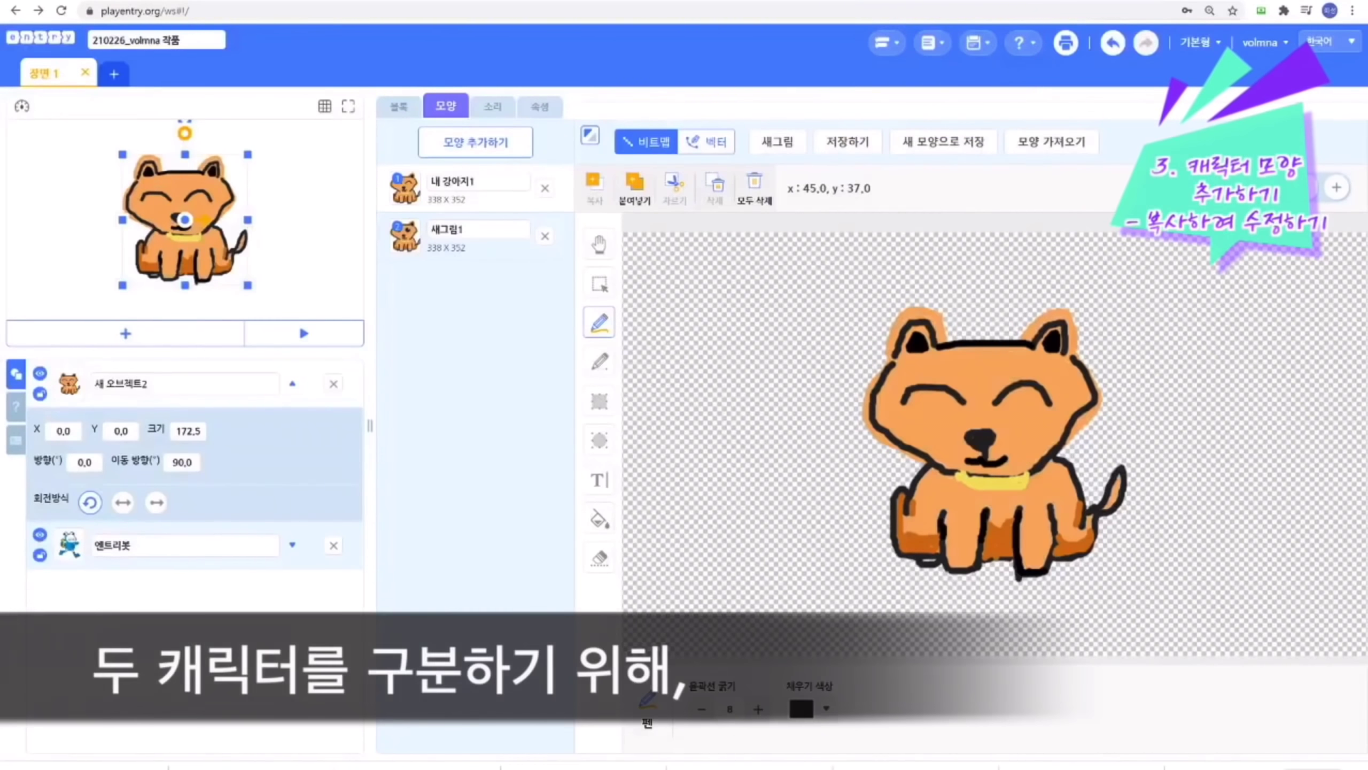
Rename the smiling puppy shape as 웃는 강아지
{"action": "left_click", "coordinate": [474, 258]}
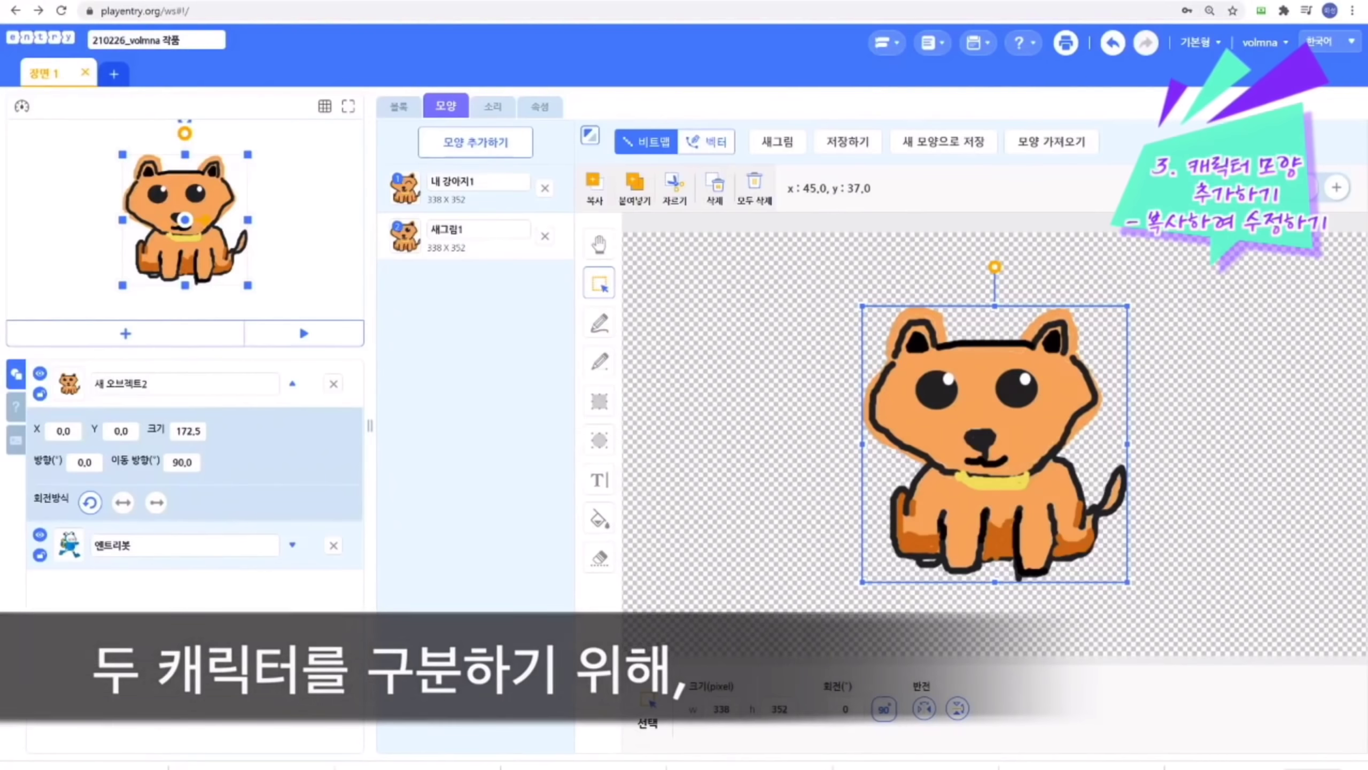
{"action": "left_click", "coordinate": [488, 227]}
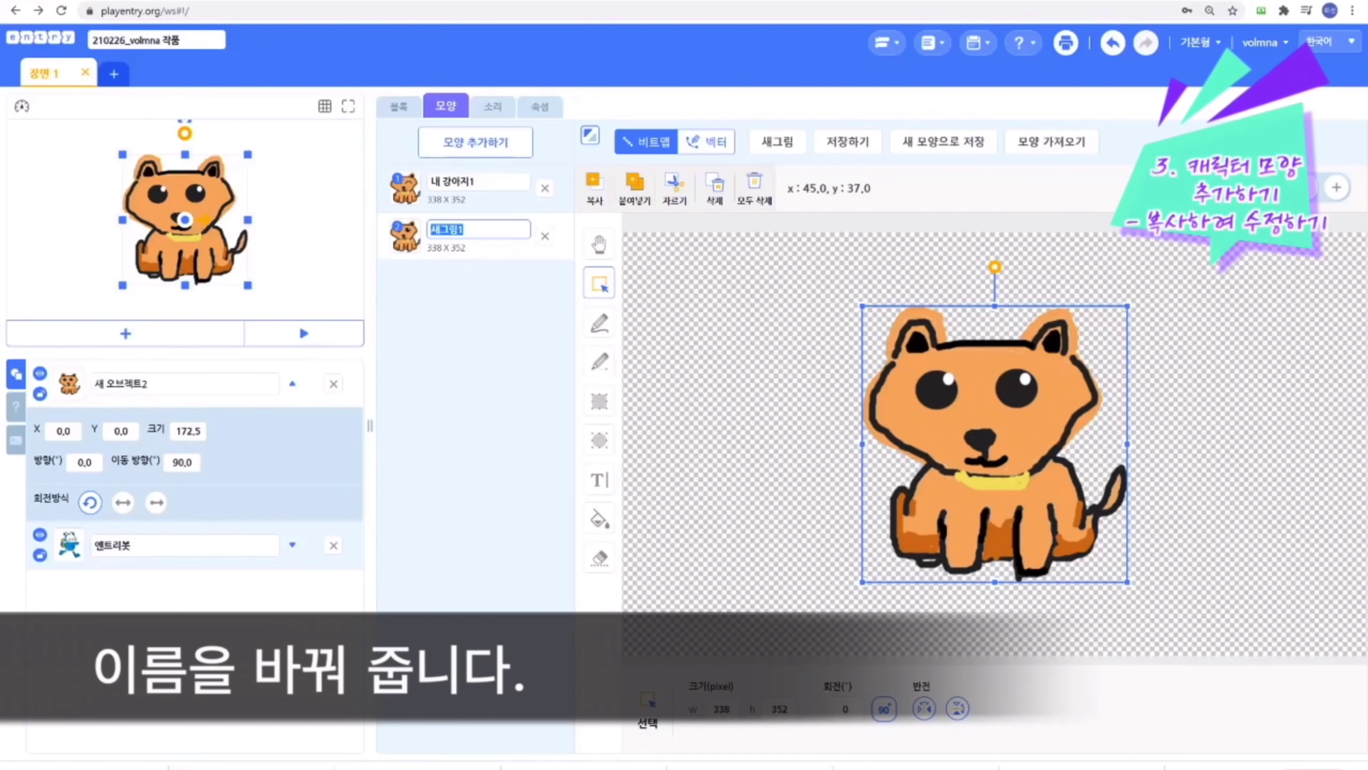
{"action": "left_click", "coordinate": [511, 202]}
{"action": "left_click_drag", "start_coordinate": [485, 183], "coordinate": [423, 168]}
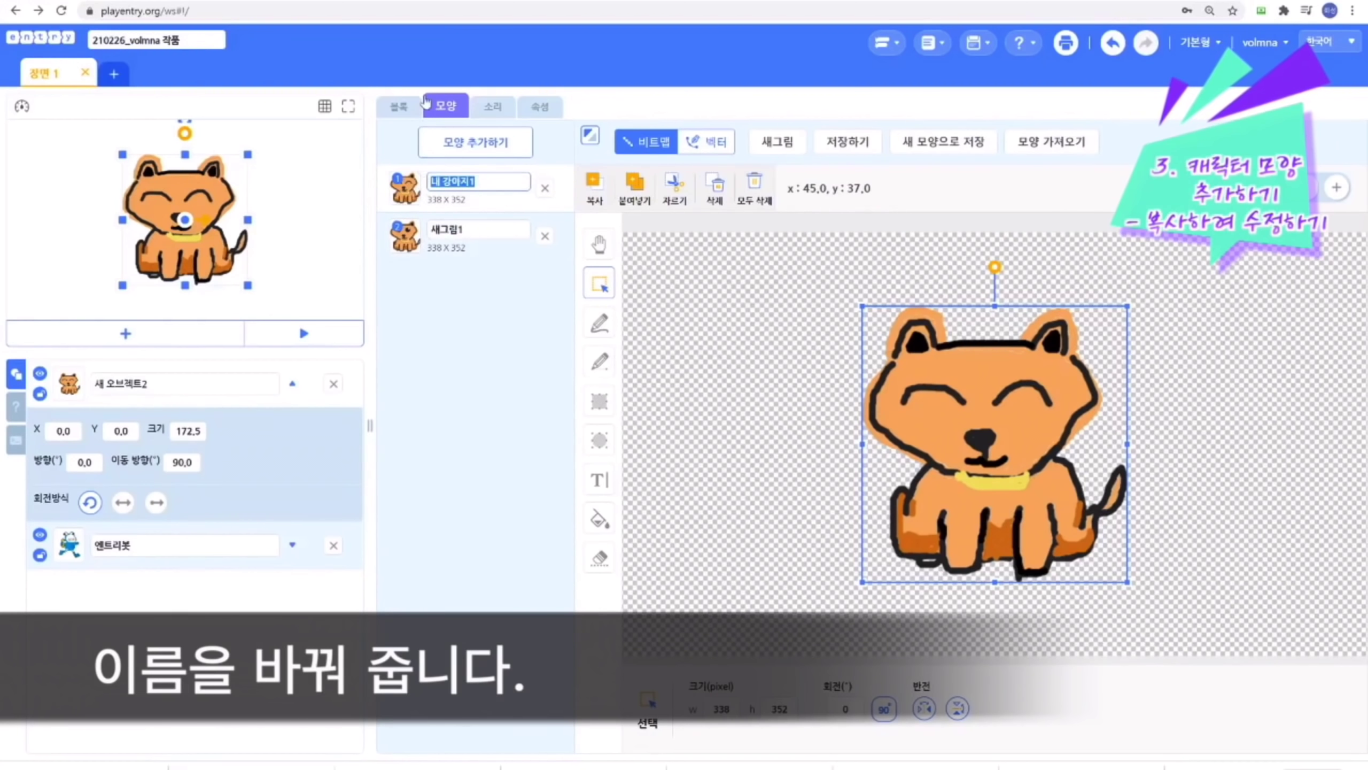
{"action": "type", "text": "웃는 강아지"}
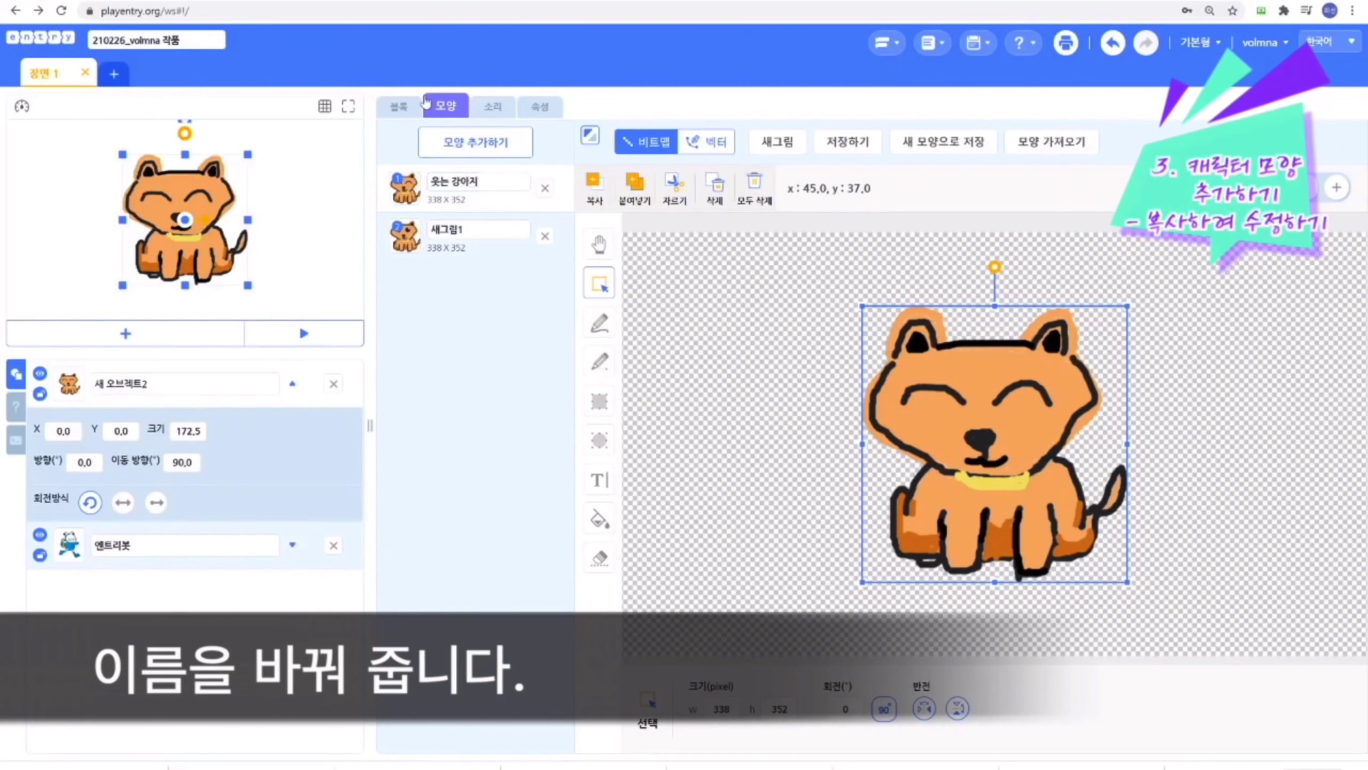
Rename the open-eyed puppy shape as 내 강아지
{"action": "left_click", "coordinate": [503, 261]}
{"action": "left_click", "coordinate": [493, 229]}
{"action": "type", "text": "내 강아지"}
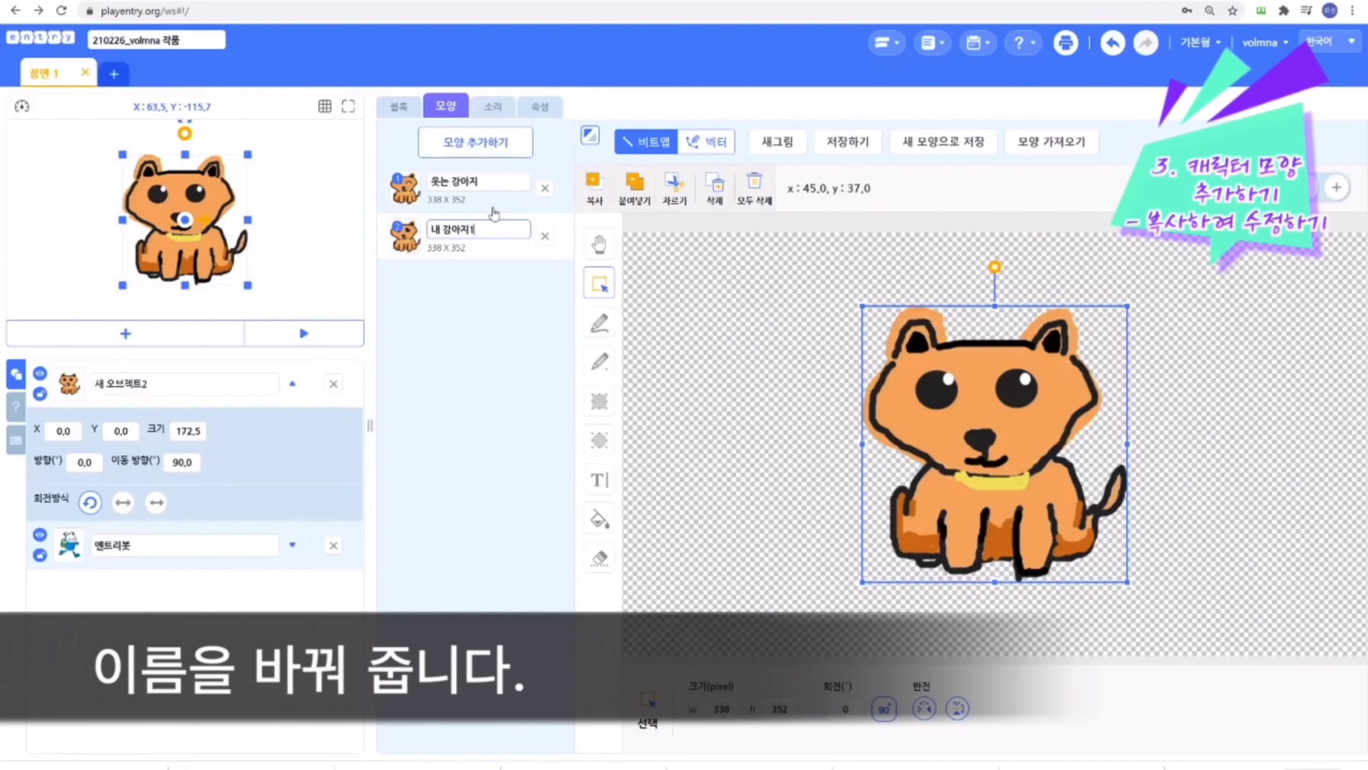
Add a new blank picture to the shapes and paste a copy of the smiling puppy into it
{"action": "left_click", "coordinate": [777, 141]}
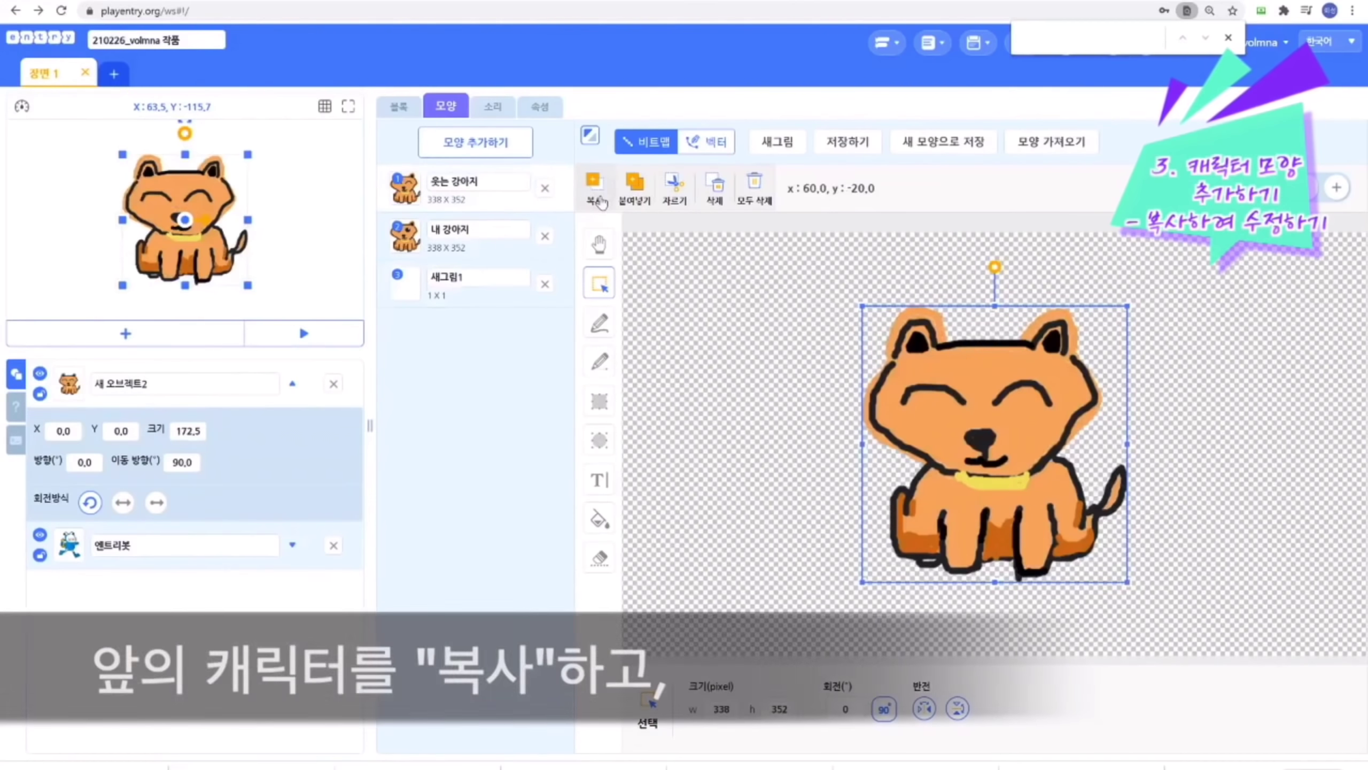
{"action": "left_click", "coordinate": [516, 297]}
{"action": "key", "text": "ctrl+v"}
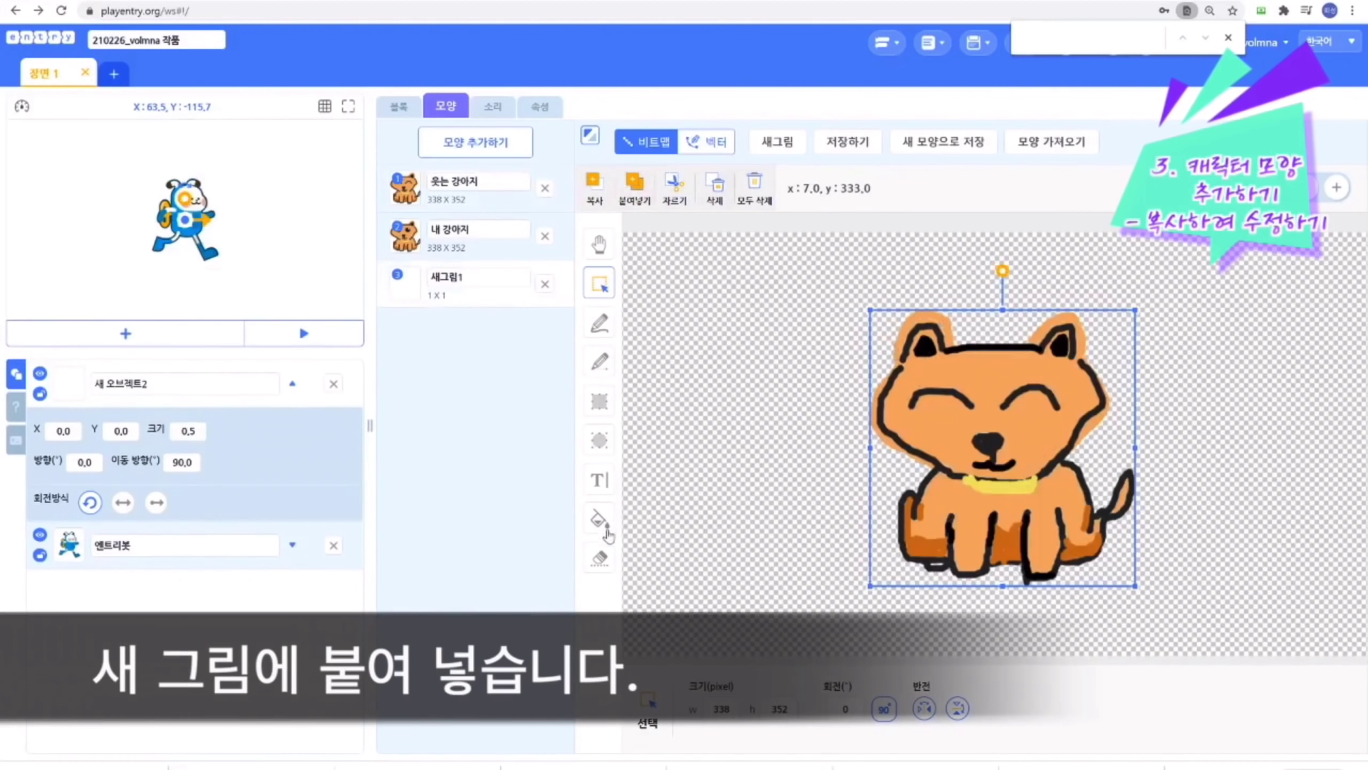
Erase the puppy's body below the collar, and outline a standing body with one raised and one outstretched arm in black
{"action": "left_click", "coordinate": [600, 563]}
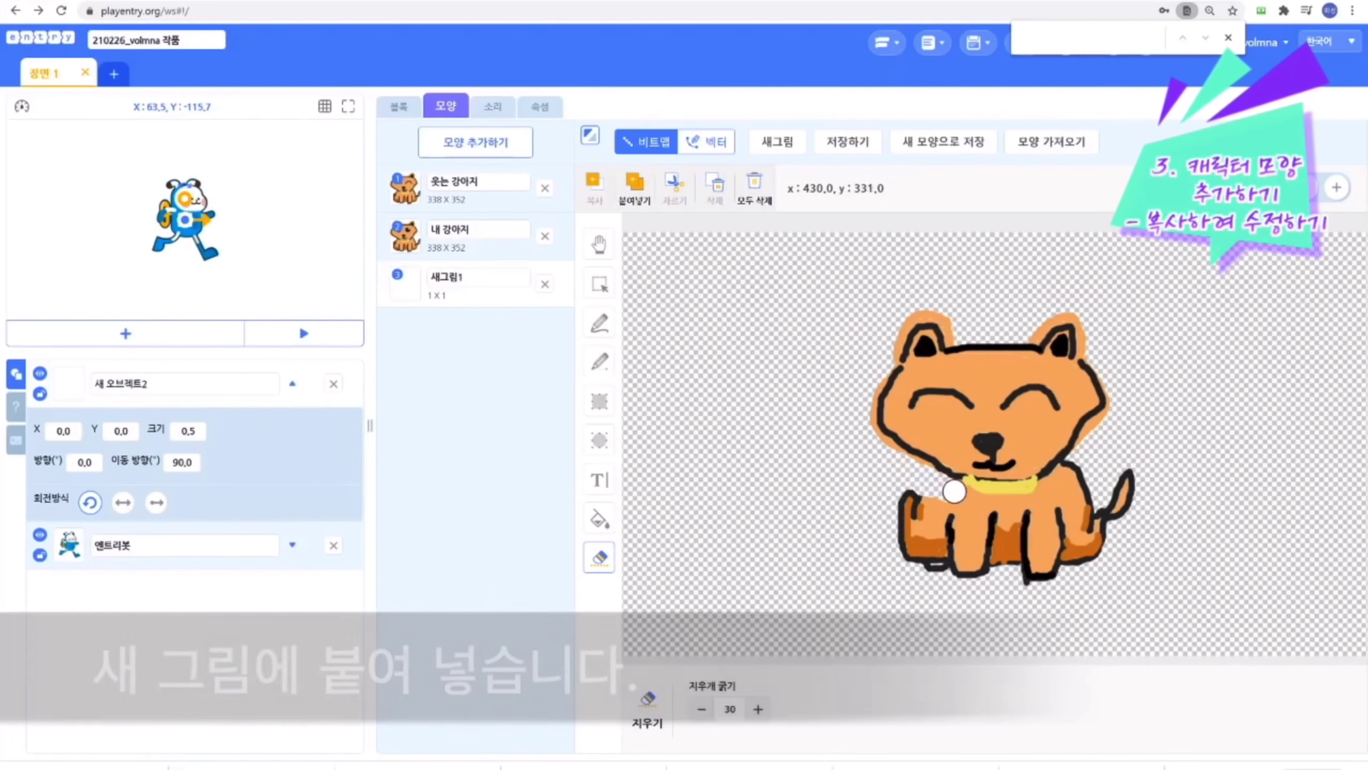
{"action": "mouse_move", "coordinate": [997, 507]}
{"action": "left_mouse_down"}
{"action": "mouse_move", "coordinate": [1055, 496]}
{"action": "mouse_move", "coordinate": [1068, 525]}
{"action": "mouse_move", "coordinate": [904, 501]}
{"action": "mouse_move", "coordinate": [947, 568]}
{"action": "left_mouse_up"}
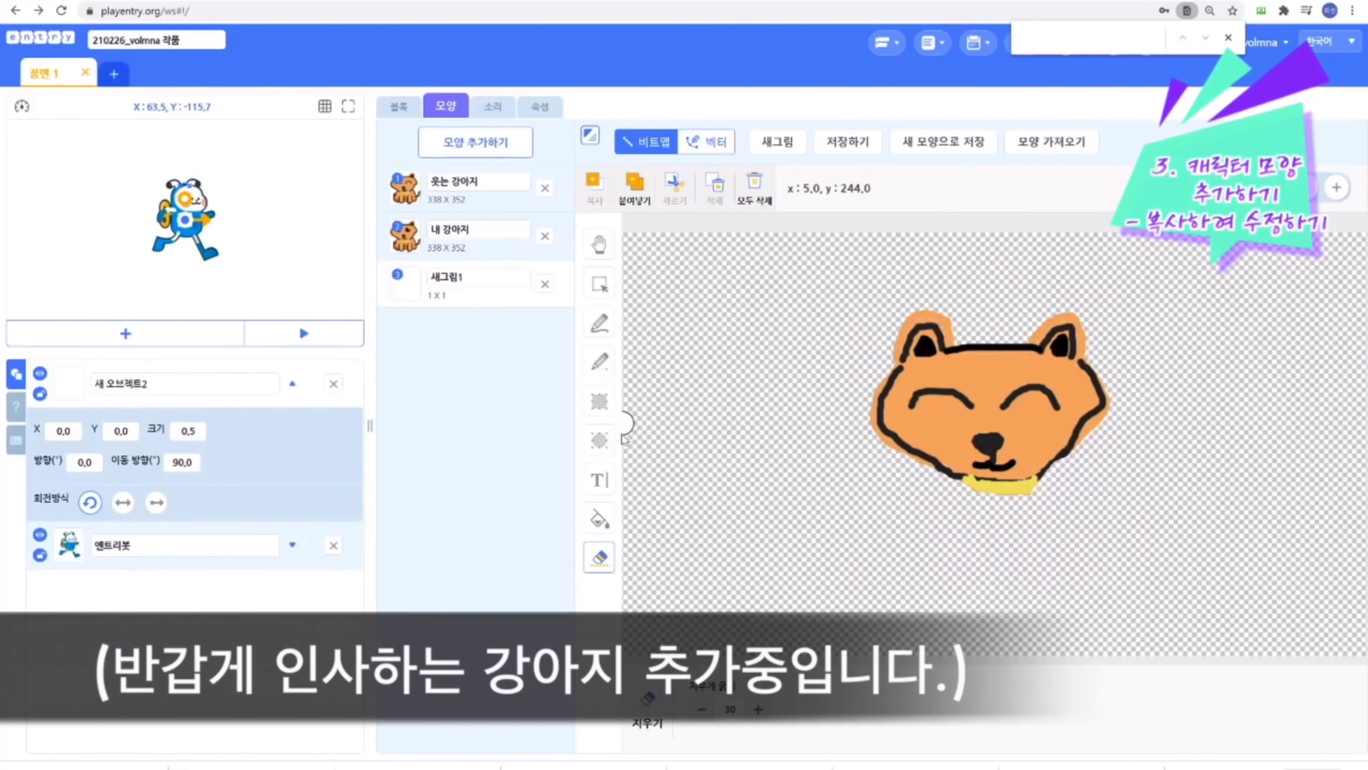
{"action": "left_click", "coordinate": [609, 371]}
{"action": "left_click", "coordinate": [802, 714]}
{"action": "left_click", "coordinate": [739, 559]}
{"action": "left_click", "coordinate": [952, 415]}
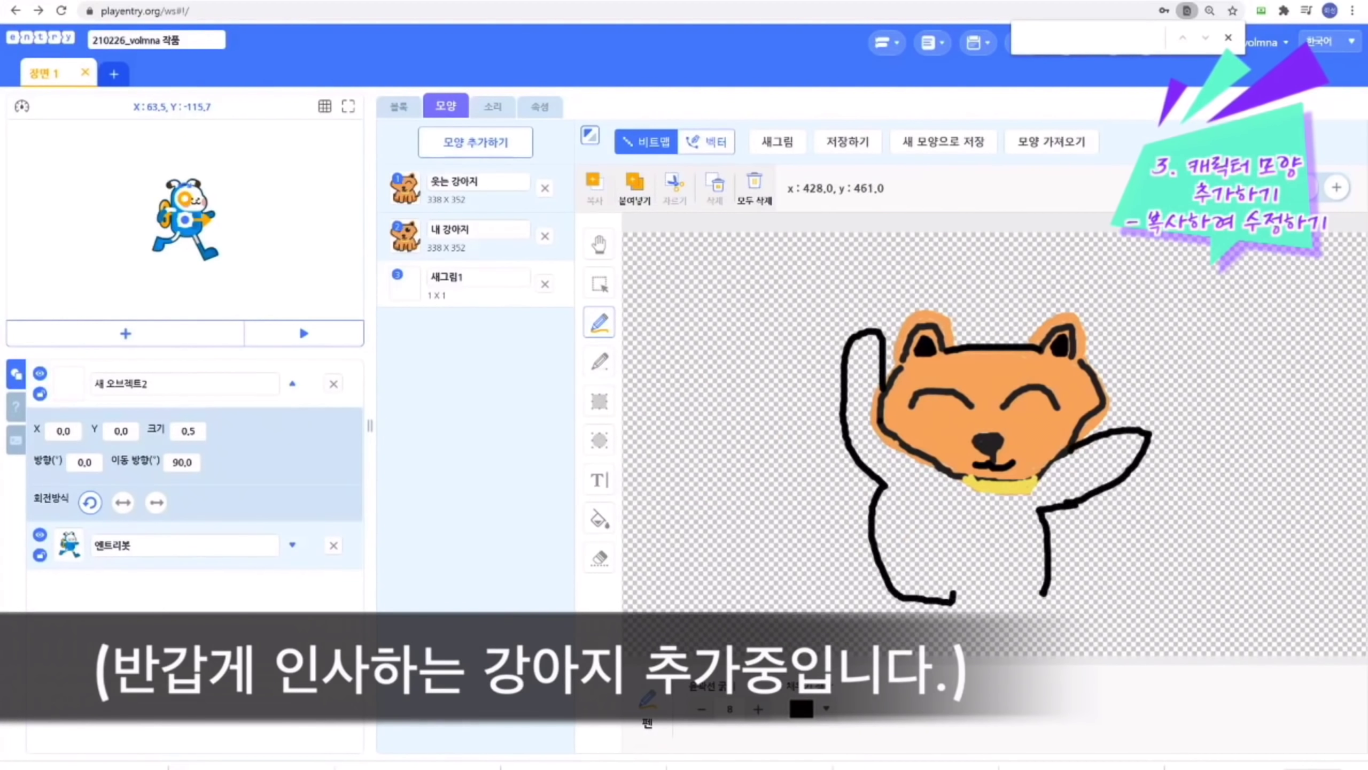
Undo the poor leg strokes, redraw the legs in black, and erase and redraw the outer side of the torso
{"action": "key", "text": "ctrl+z"}
{"action": "left_click_drag", "start_coordinate": [953, 569], "coordinate": [1043, 593]}
{"action": "key", "text": "ctrl+z"}
{"action": "left_click_drag", "start_coordinate": [881, 565], "coordinate": [947, 574]}
{"action": "key", "text": "ctrl+z"}
{"action": "left_click_drag", "start_coordinate": [946, 572], "coordinate": [991, 585]}
{"action": "left_click", "coordinate": [609, 553]}
{"action": "left_click_drag", "start_coordinate": [882, 505], "coordinate": [880, 563]}
{"action": "left_click", "coordinate": [599, 323]}
{"action": "left_click_drag", "start_coordinate": [892, 488], "coordinate": [909, 589]}
Fill the arms, body, legs and black-outlined tail with the puppy's orange
{"action": "left_click", "coordinate": [826, 708]}
{"action": "left_click", "coordinate": [940, 492]}
{"action": "left_click", "coordinate": [941, 493]}
{"action": "left_click", "coordinate": [938, 659]}
{"action": "left_click", "coordinate": [940, 419]}
{"action": "left_click", "coordinate": [597, 520]}
{"action": "left_click", "coordinate": [958, 528]}
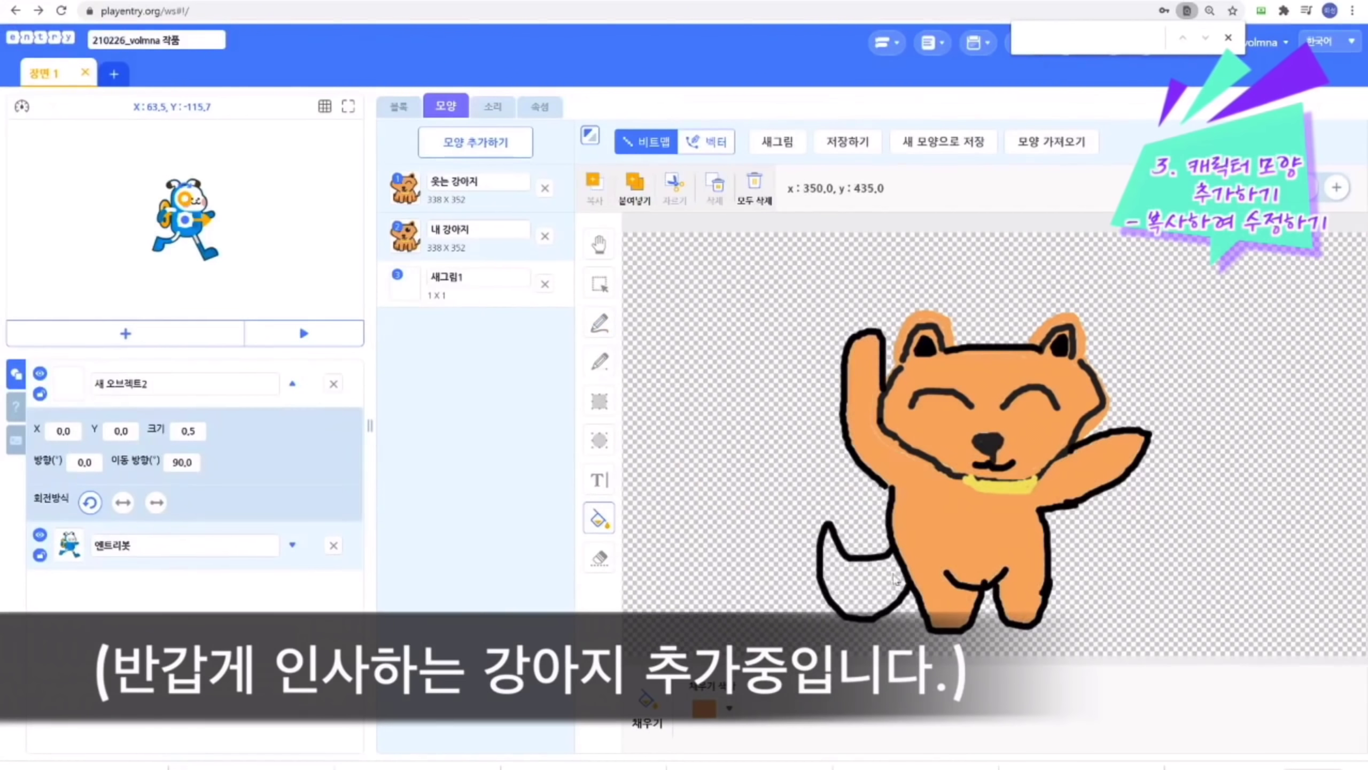
{"action": "left_click", "coordinate": [894, 576]}
Outline an oval belly patch below the collar in black and fill it with white
{"action": "left_click", "coordinate": [599, 323]}
{"action": "left_click", "coordinate": [826, 708]}
{"action": "left_click", "coordinate": [941, 493]}
{"action": "left_click", "coordinate": [938, 641]}
{"action": "left_click", "coordinate": [768, 413]}
{"action": "key", "text": "ctrl+z"}
{"action": "left_click_drag", "start_coordinate": [948, 497], "coordinate": [945, 503]}
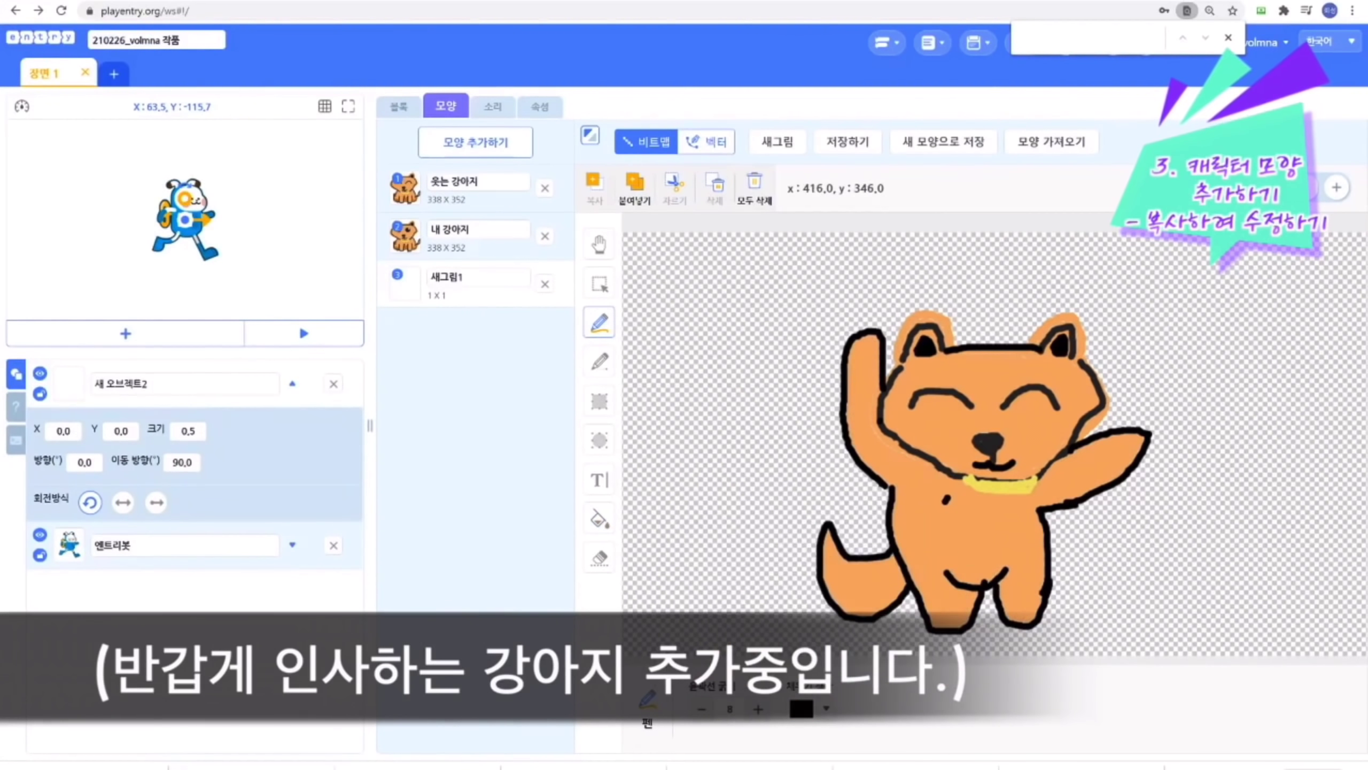
{"action": "left_click", "coordinate": [595, 523]}
{"action": "left_click", "coordinate": [962, 523]}
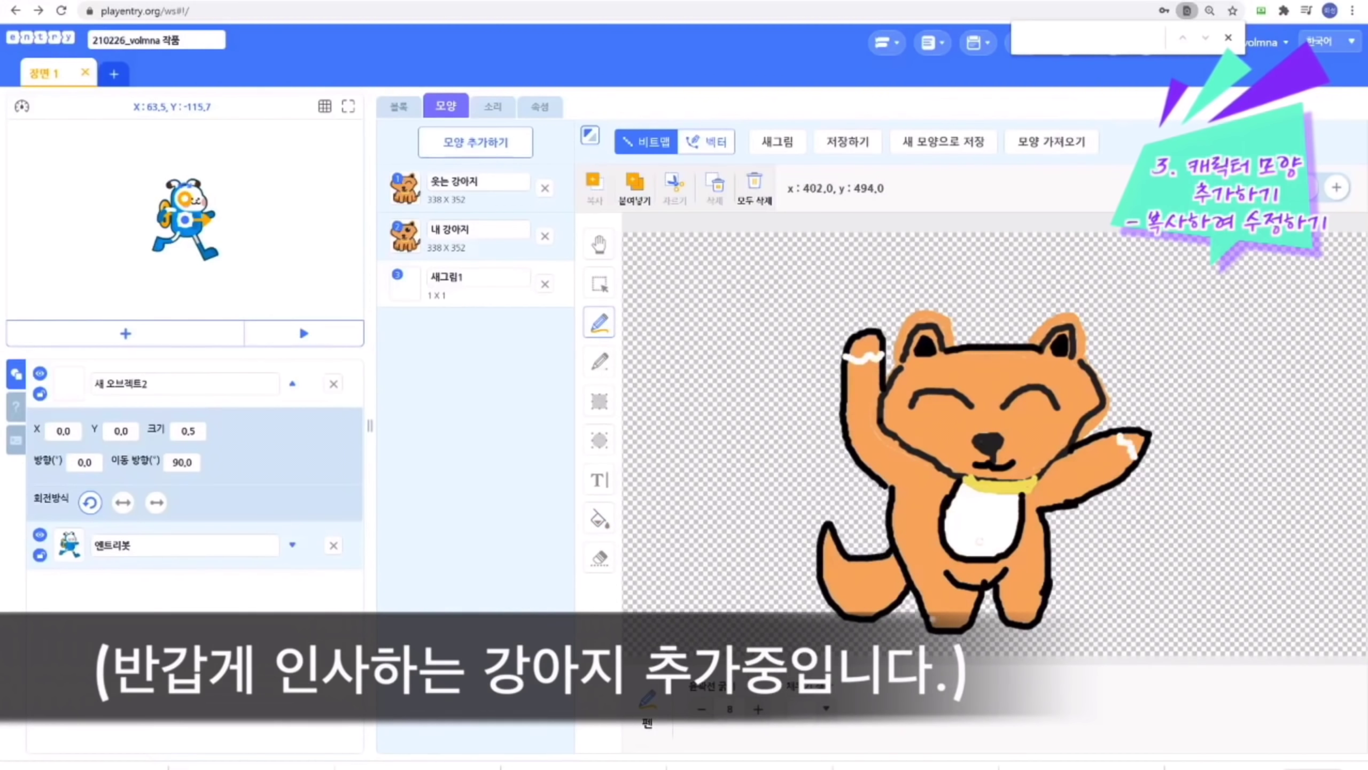
Fill the tips of the paws with white and save the waving puppy drawing
{"action": "left_click", "coordinate": [599, 518]}
{"action": "left_click", "coordinate": [863, 349]}
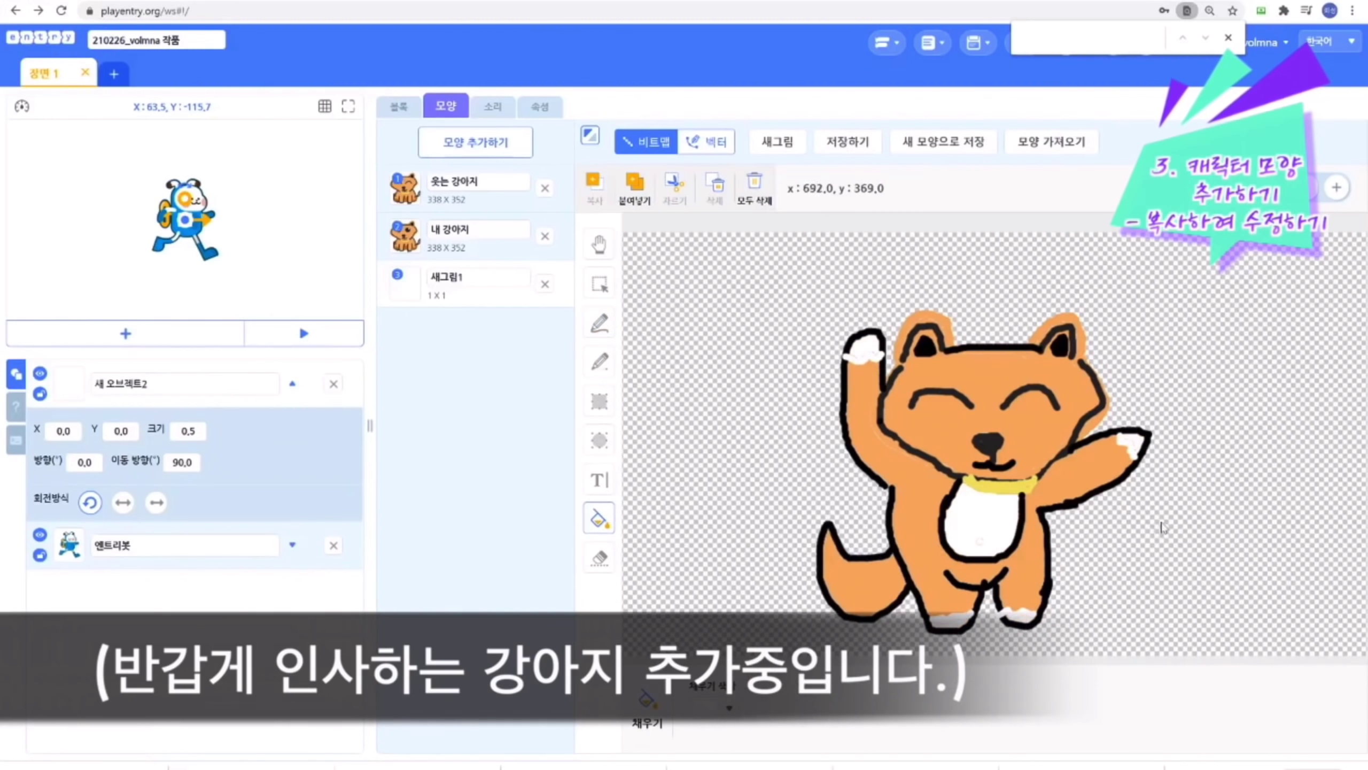
{"action": "left_click", "coordinate": [856, 146]}
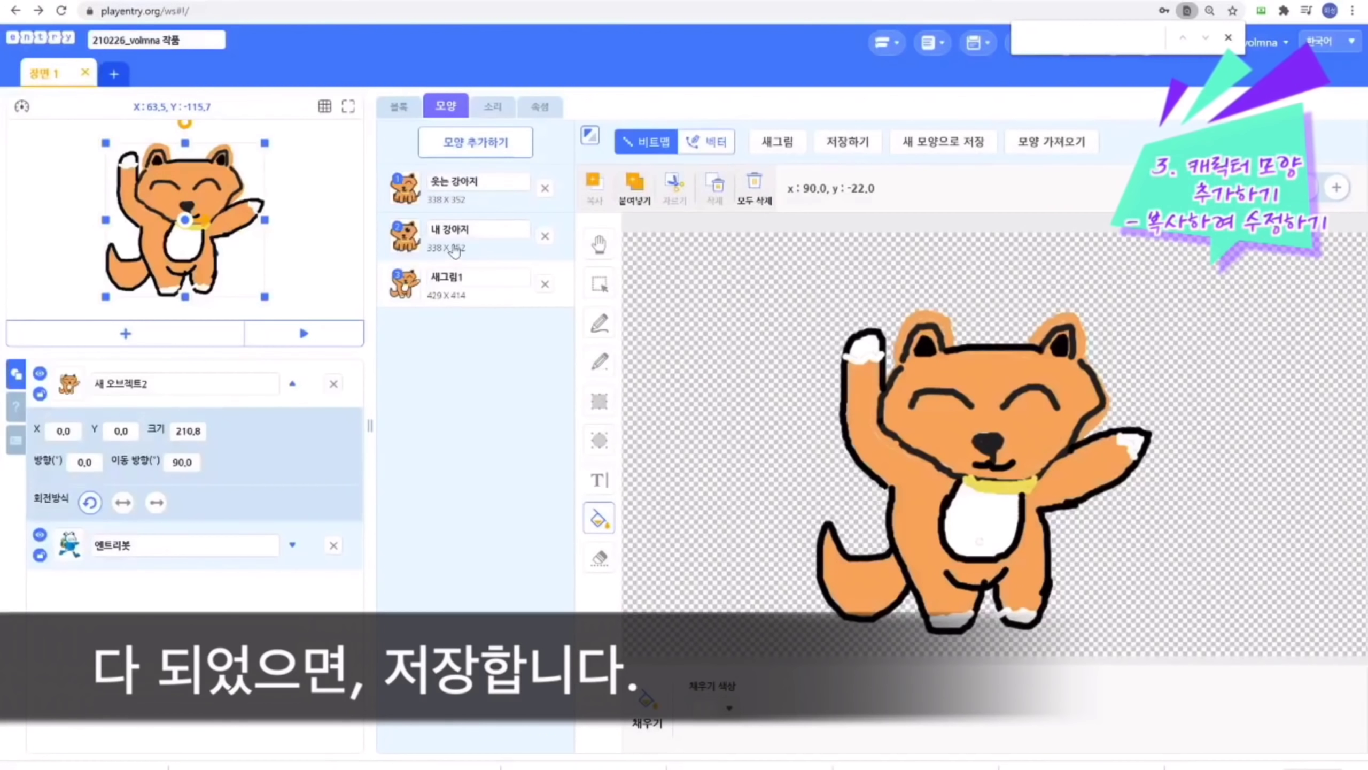
Compare the three puppy shapes by viewing each one on the stage and canvas
{"action": "left_click", "coordinate": [455, 250]}
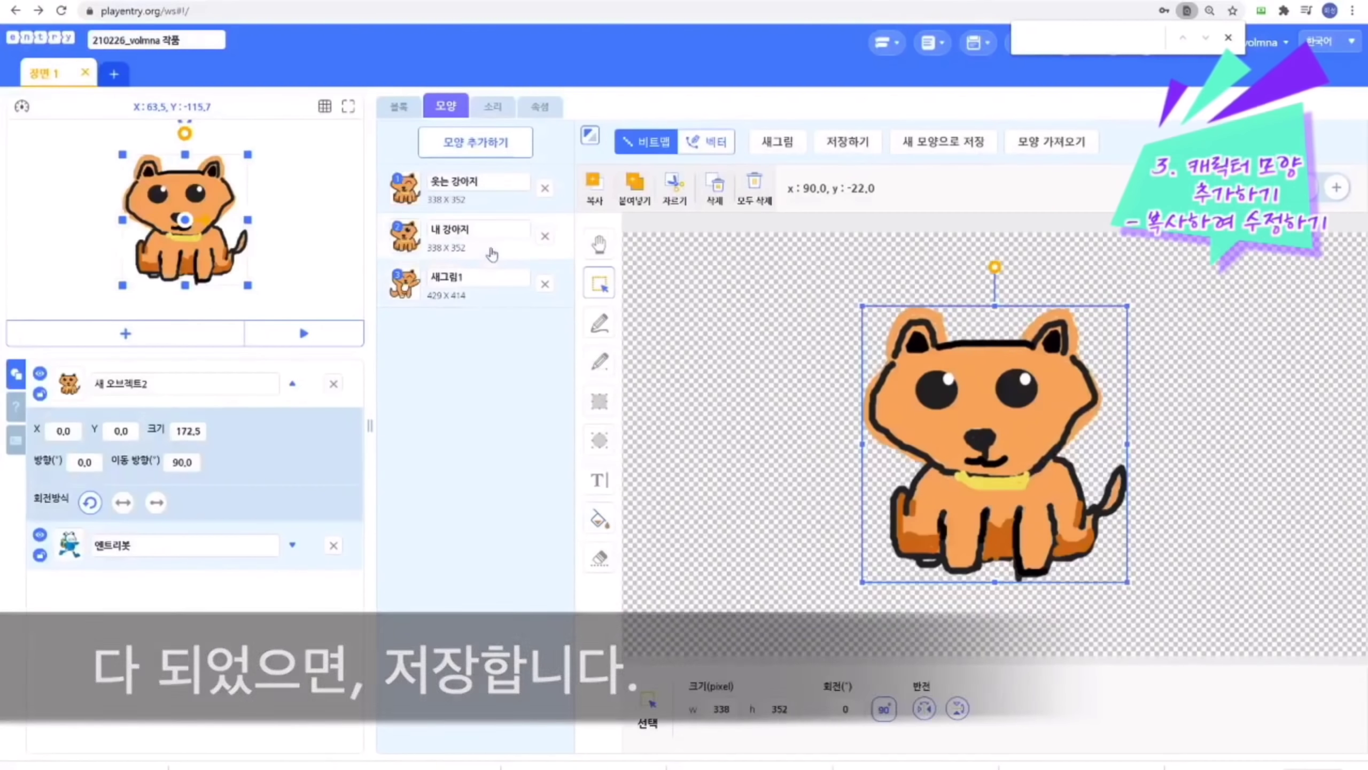
{"action": "left_click", "coordinate": [484, 302]}
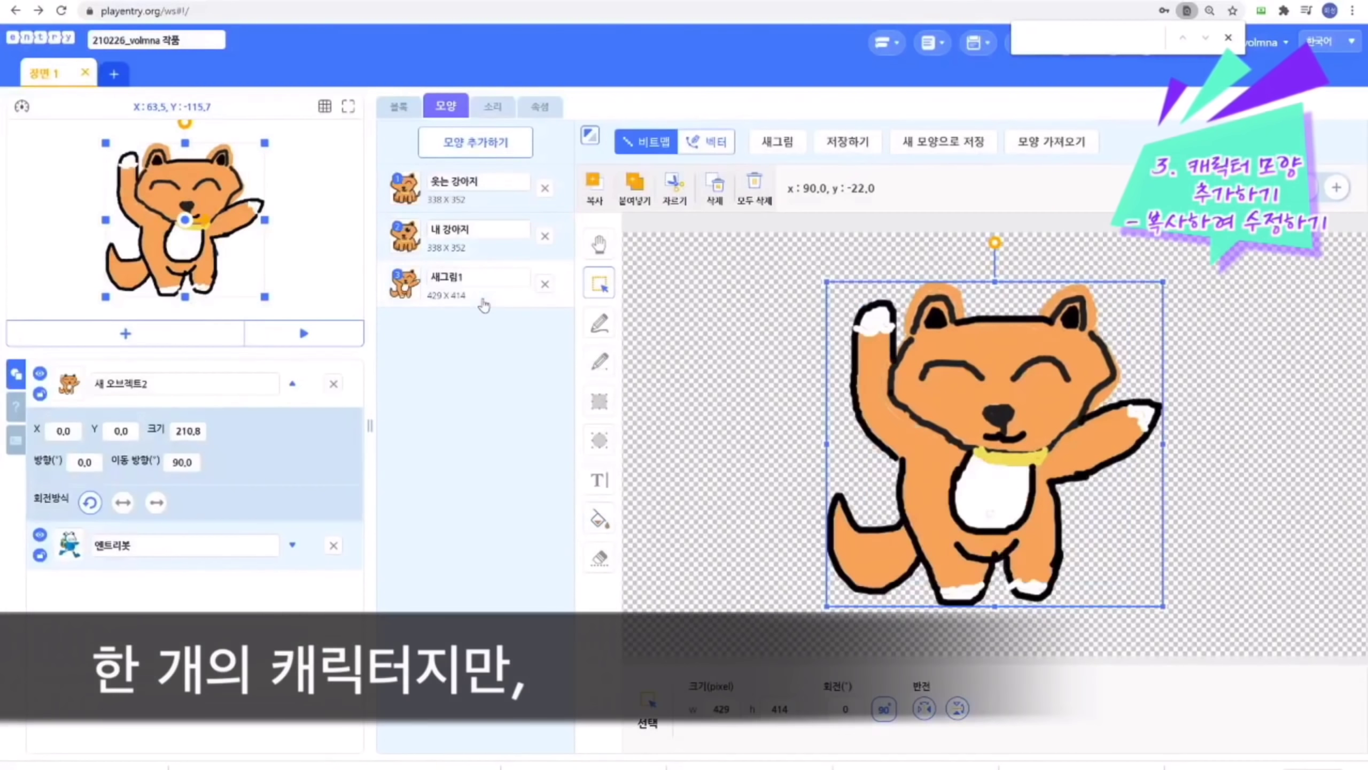
{"action": "left_click", "coordinate": [500, 206]}
{"action": "left_click", "coordinate": [492, 264]}
{"action": "left_click", "coordinate": [481, 308]}
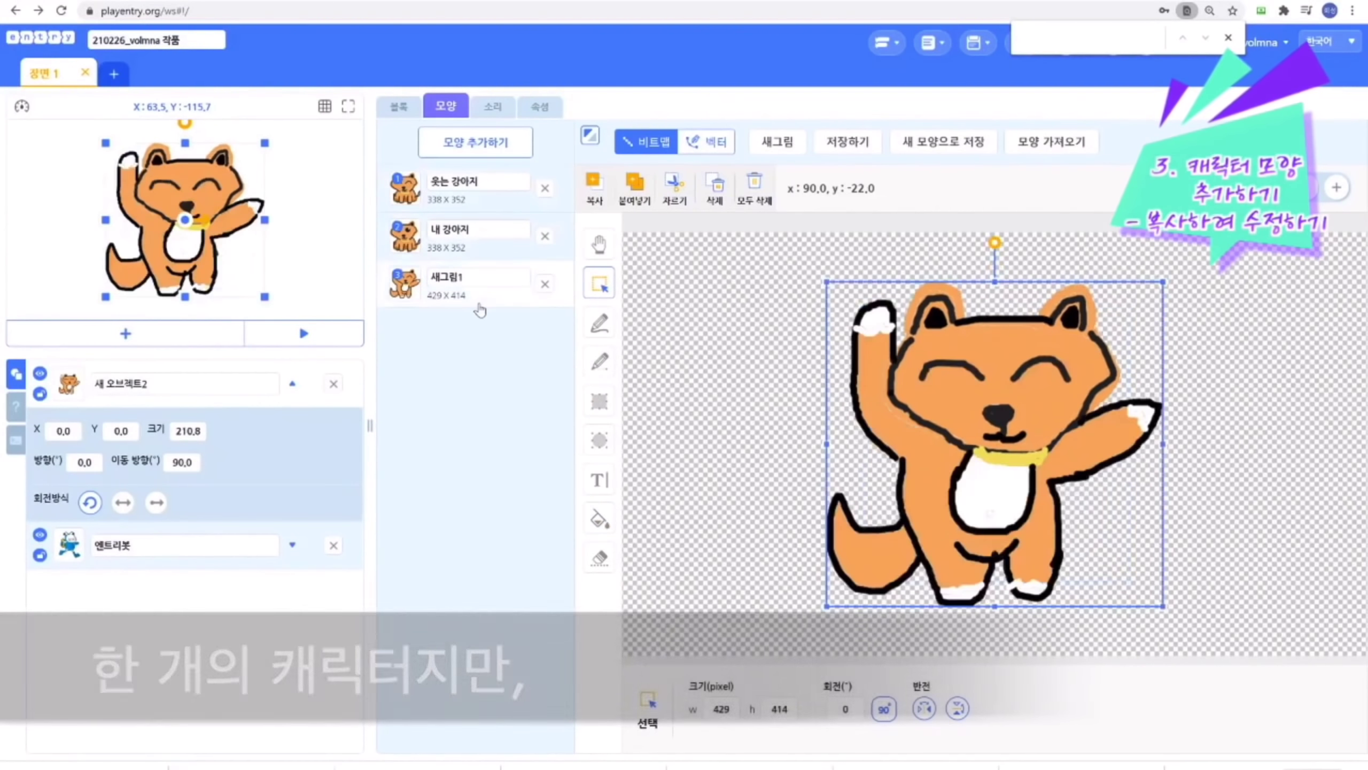
{"action": "left_click", "coordinate": [491, 255]}
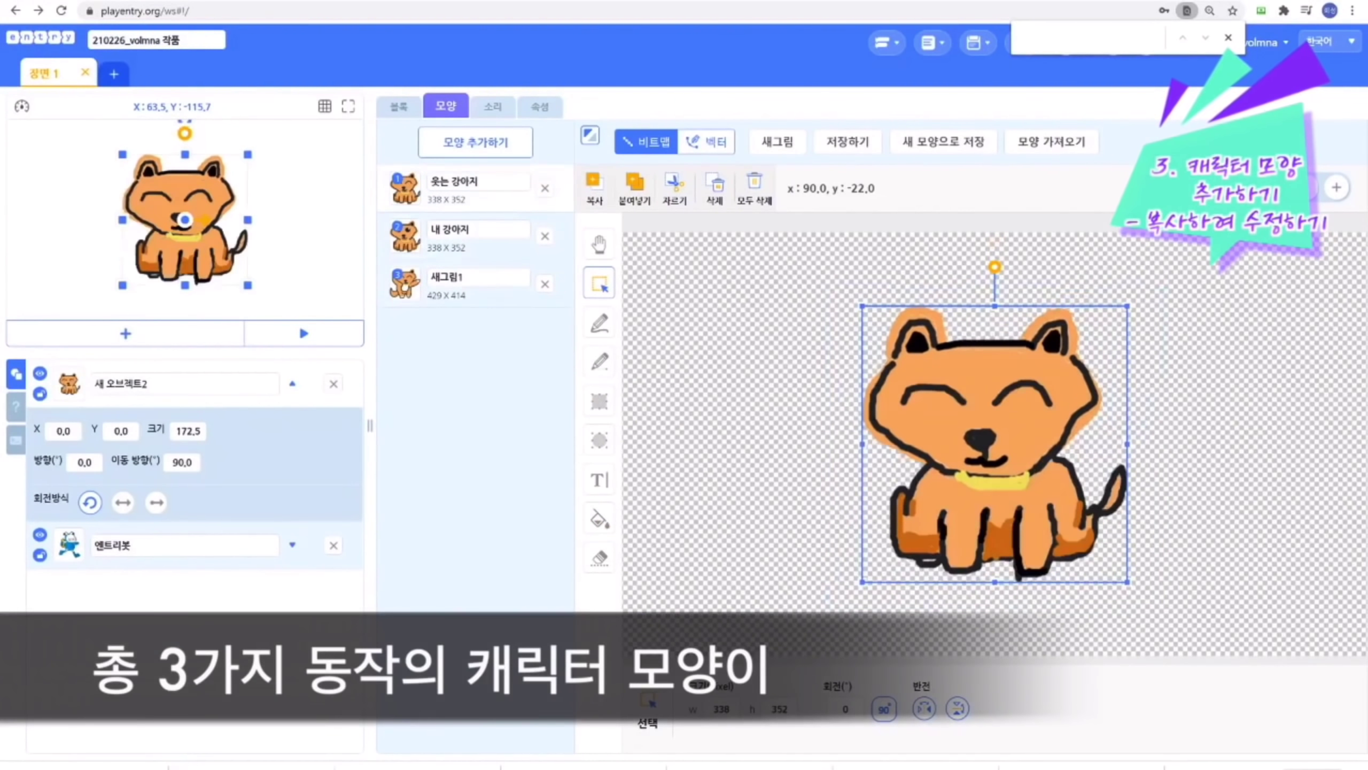
{"action": "left_click", "coordinate": [485, 268]}
{"action": "left_click", "coordinate": [485, 255]}
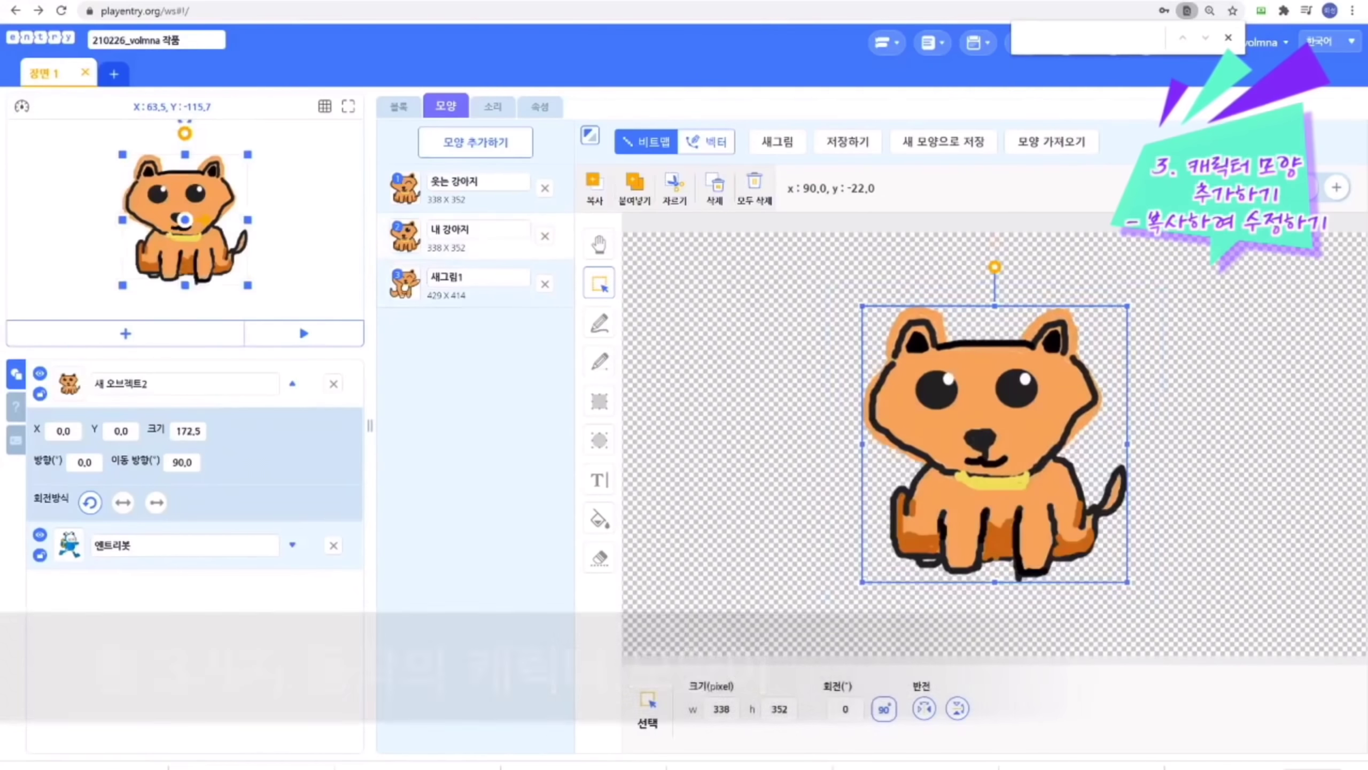
{"action": "left_click", "coordinate": [519, 208]}
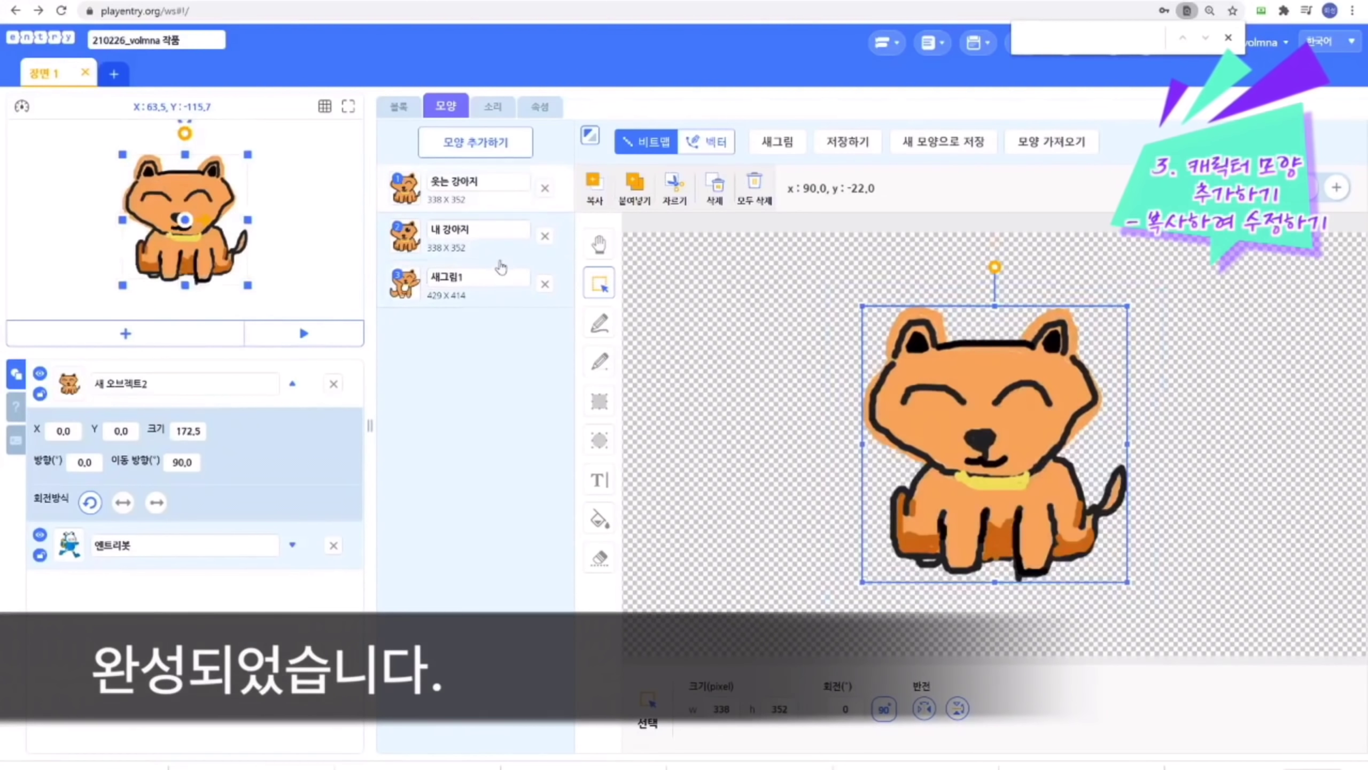
{"action": "left_click", "coordinate": [499, 272]}
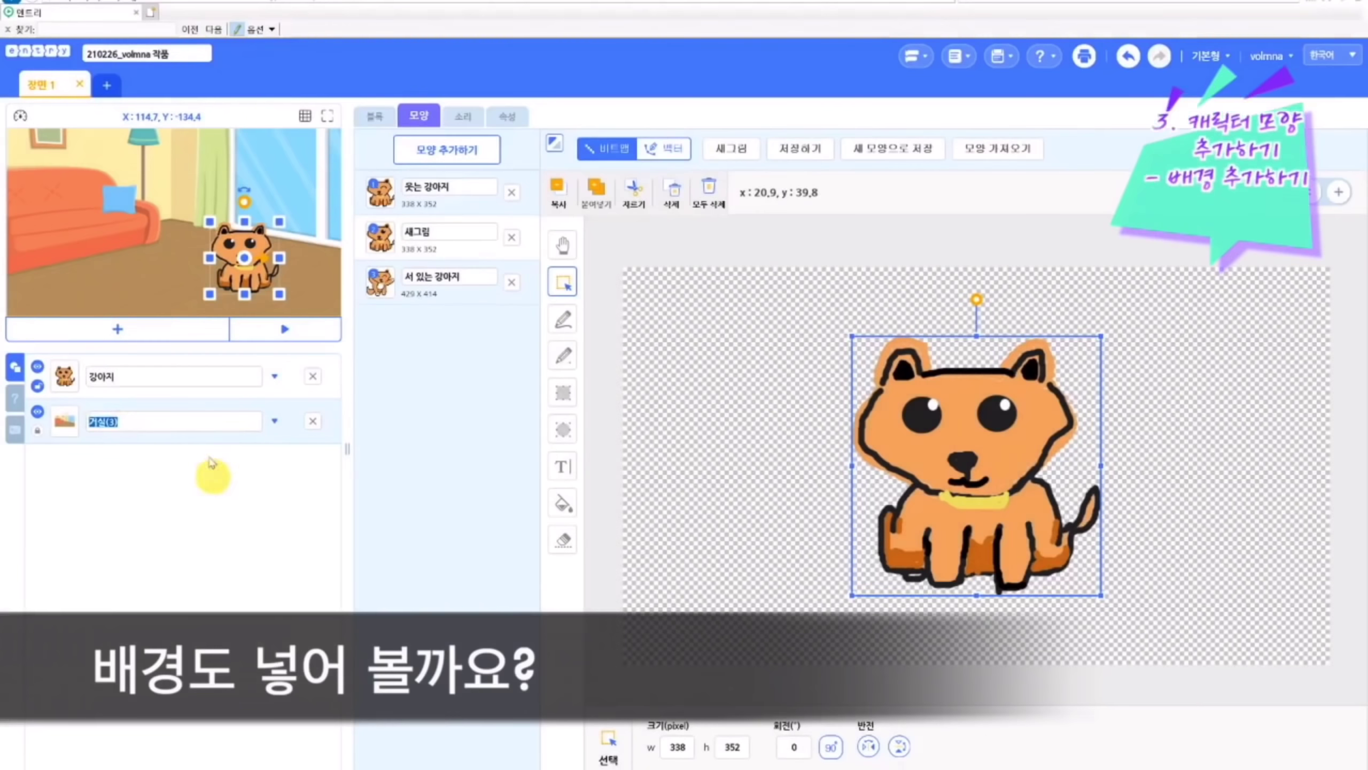
{"action": "left_click", "coordinate": [160, 421]}
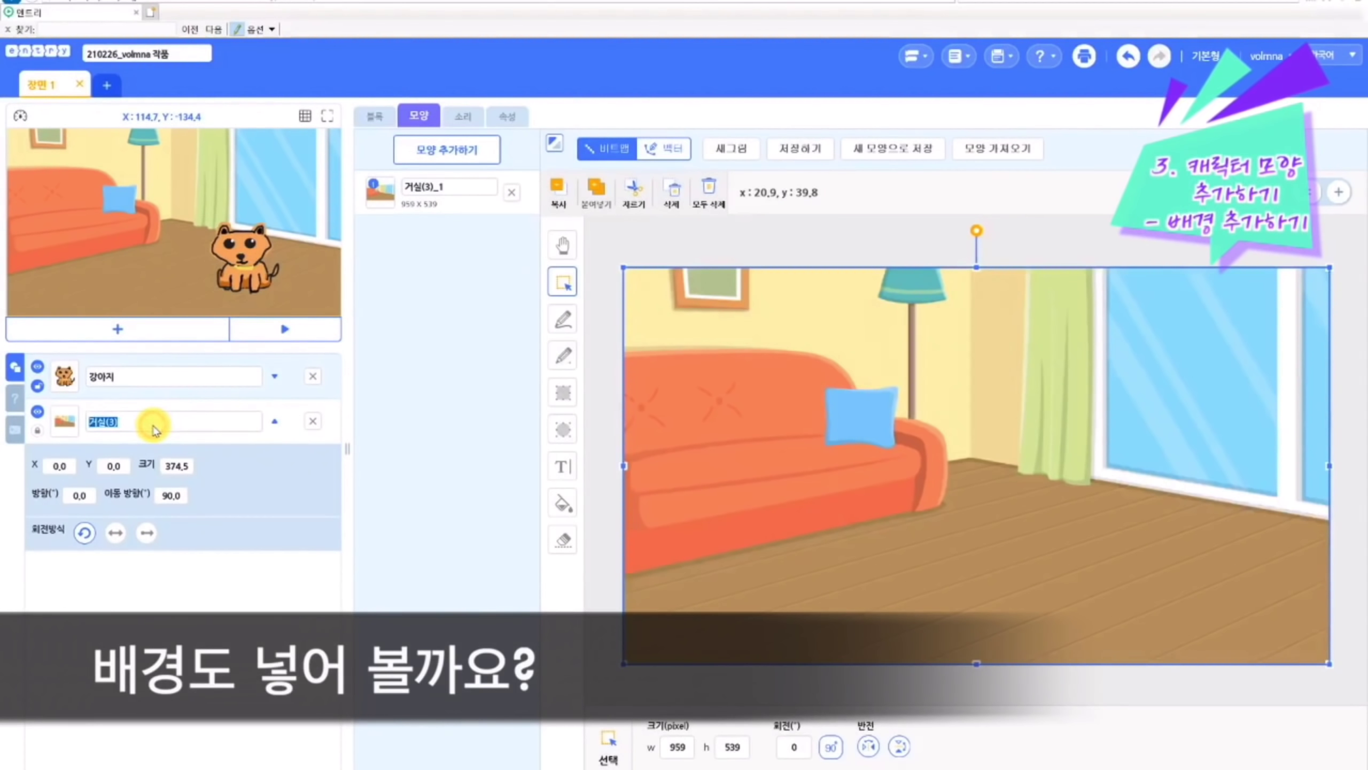
{"action": "left_click", "coordinate": [272, 423]}
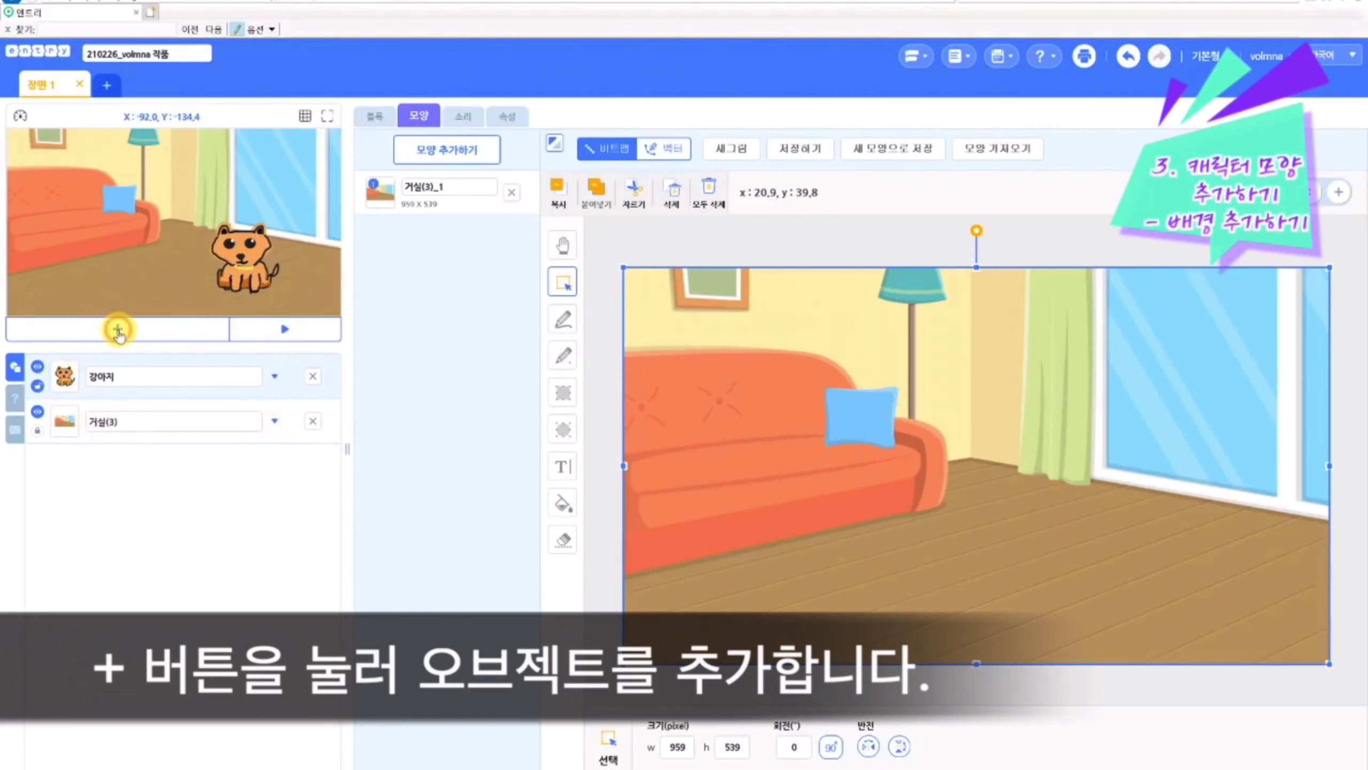
Add the 거실(3) living-room background from the 배경 category as a new object
{"action": "left_click", "coordinate": [118, 330]}
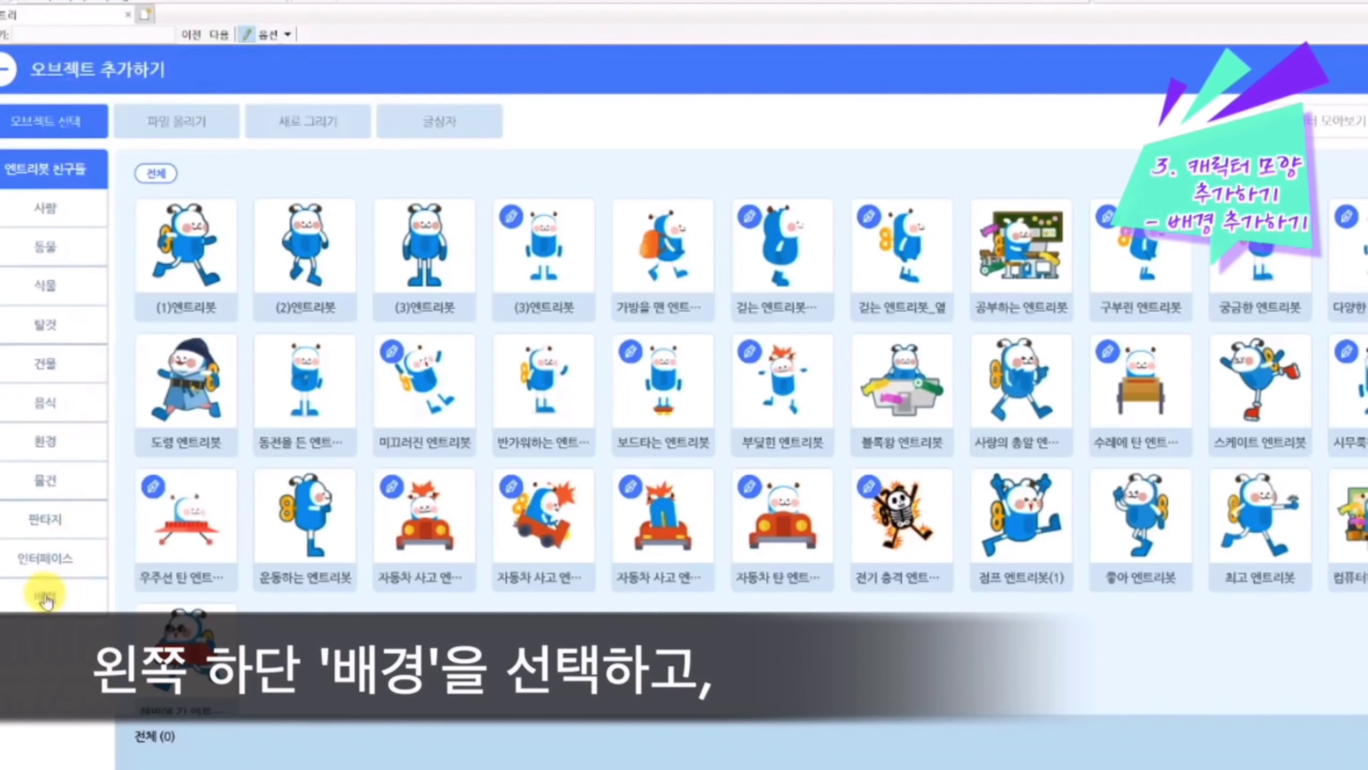
{"action": "left_click", "coordinate": [52, 599]}
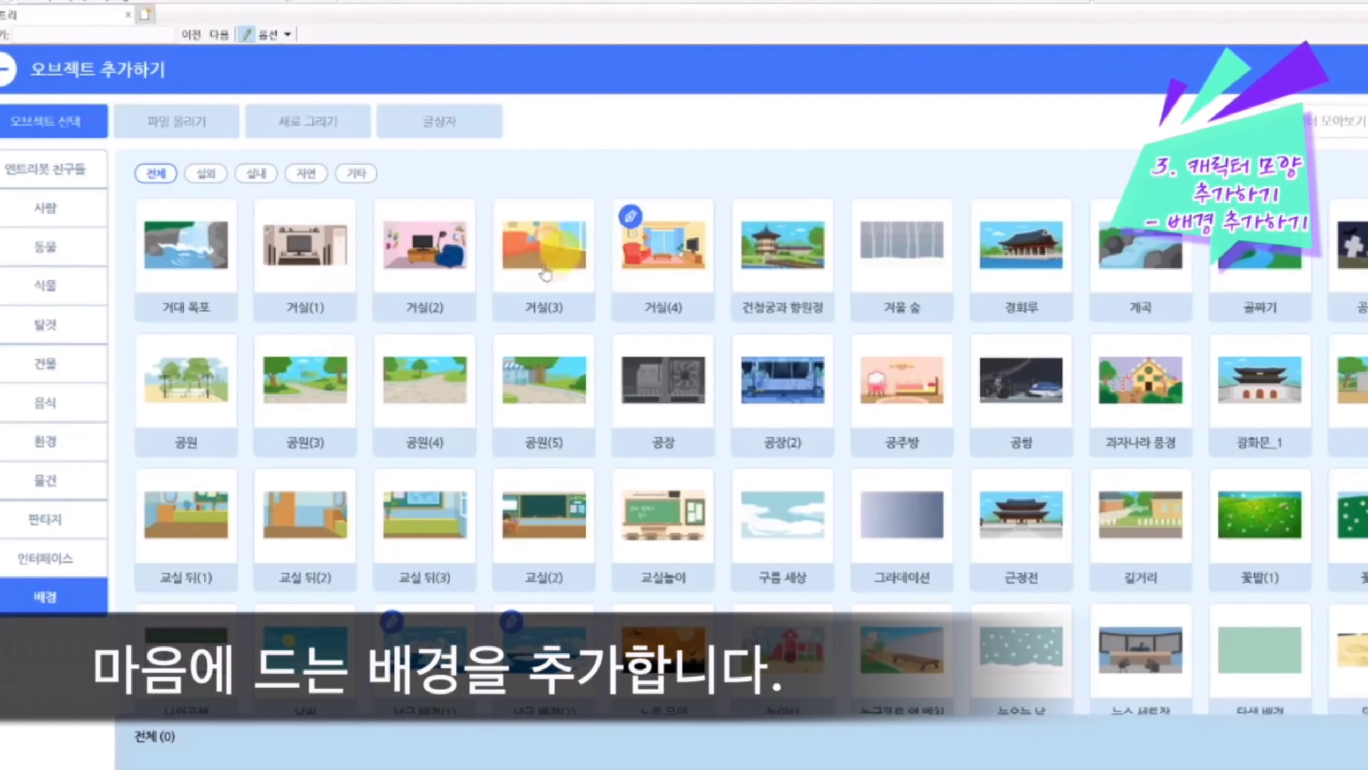
{"action": "left_click", "coordinate": [560, 265]}
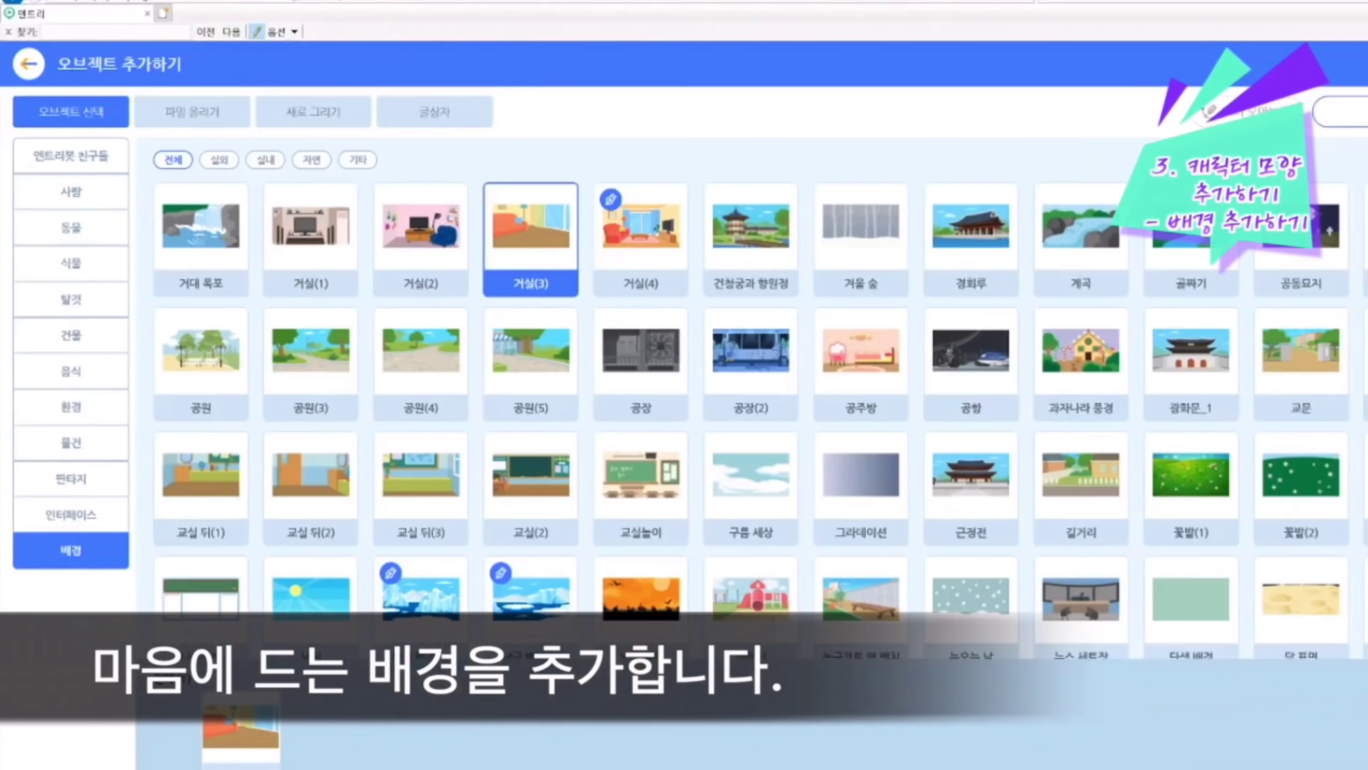
{"action": "left_click", "coordinate": [602, 765]}
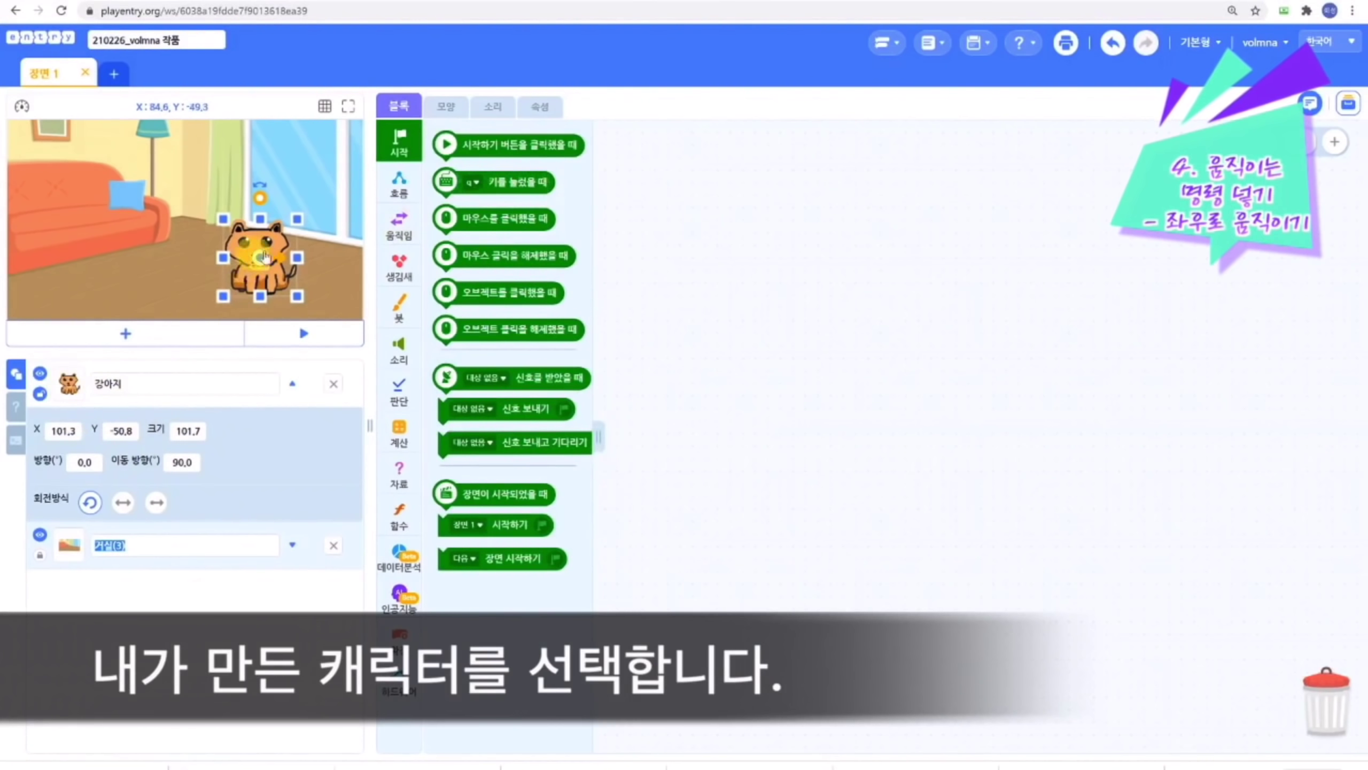
Add a key-pressed event block to the 강아지 object's script and set its key to 왼쪽 화살표
{"action": "left_click_drag", "start_coordinate": [520, 182], "coordinate": [821, 206]}
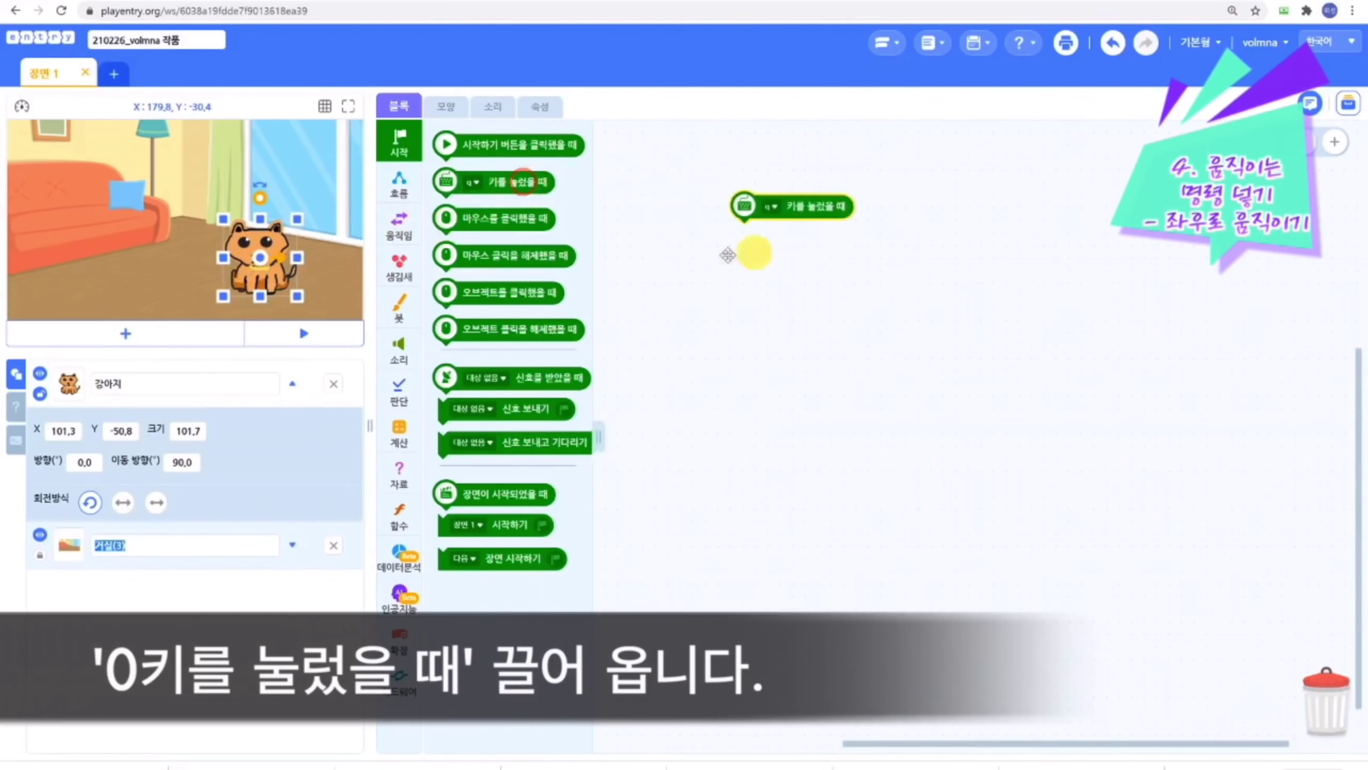
{"action": "left_click", "coordinate": [772, 207]}
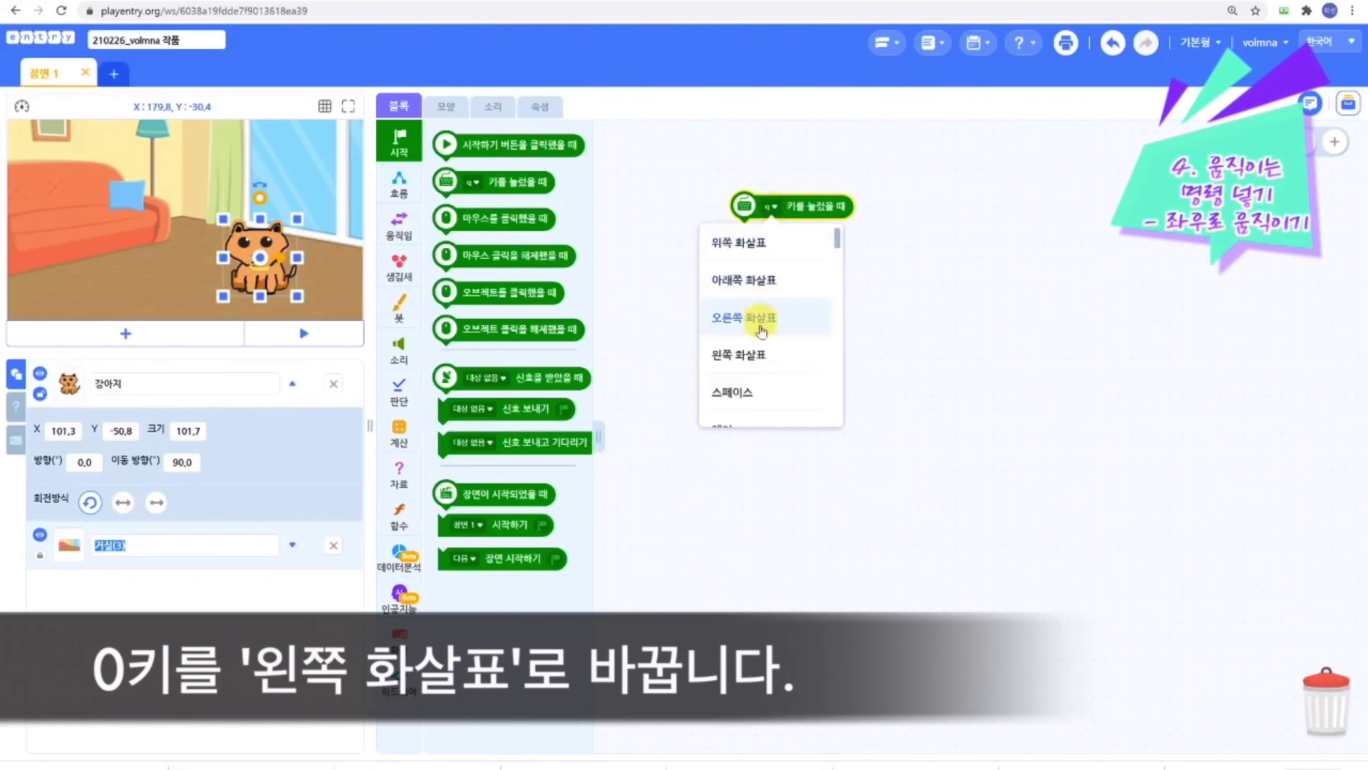
{"action": "left_click", "coordinate": [760, 354]}
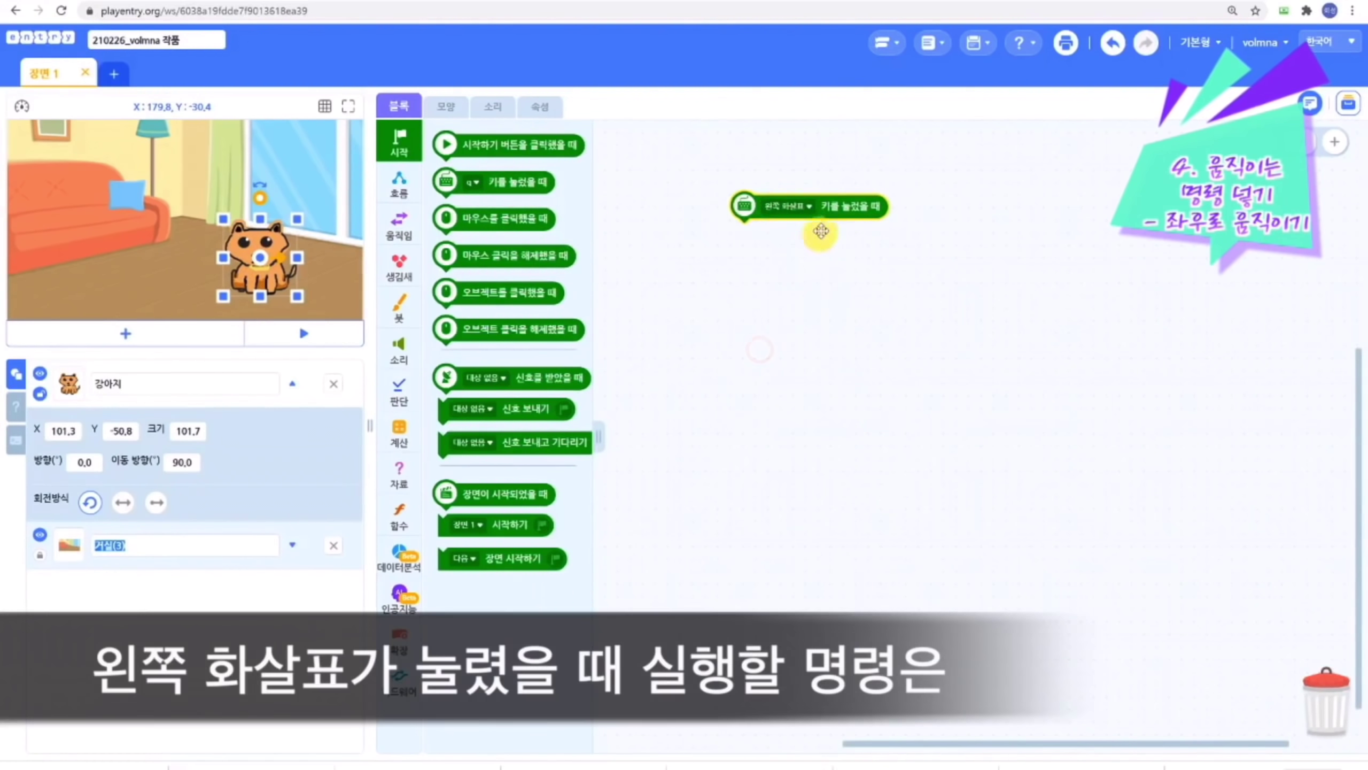
Attach an x 좌표를 만큼 바꾸기 block under the 왼쪽 화살표 event and set its amount to -10
{"action": "left_click", "coordinate": [415, 232]}
{"action": "left_click_drag", "start_coordinate": [530, 222], "coordinate": [812, 236]}
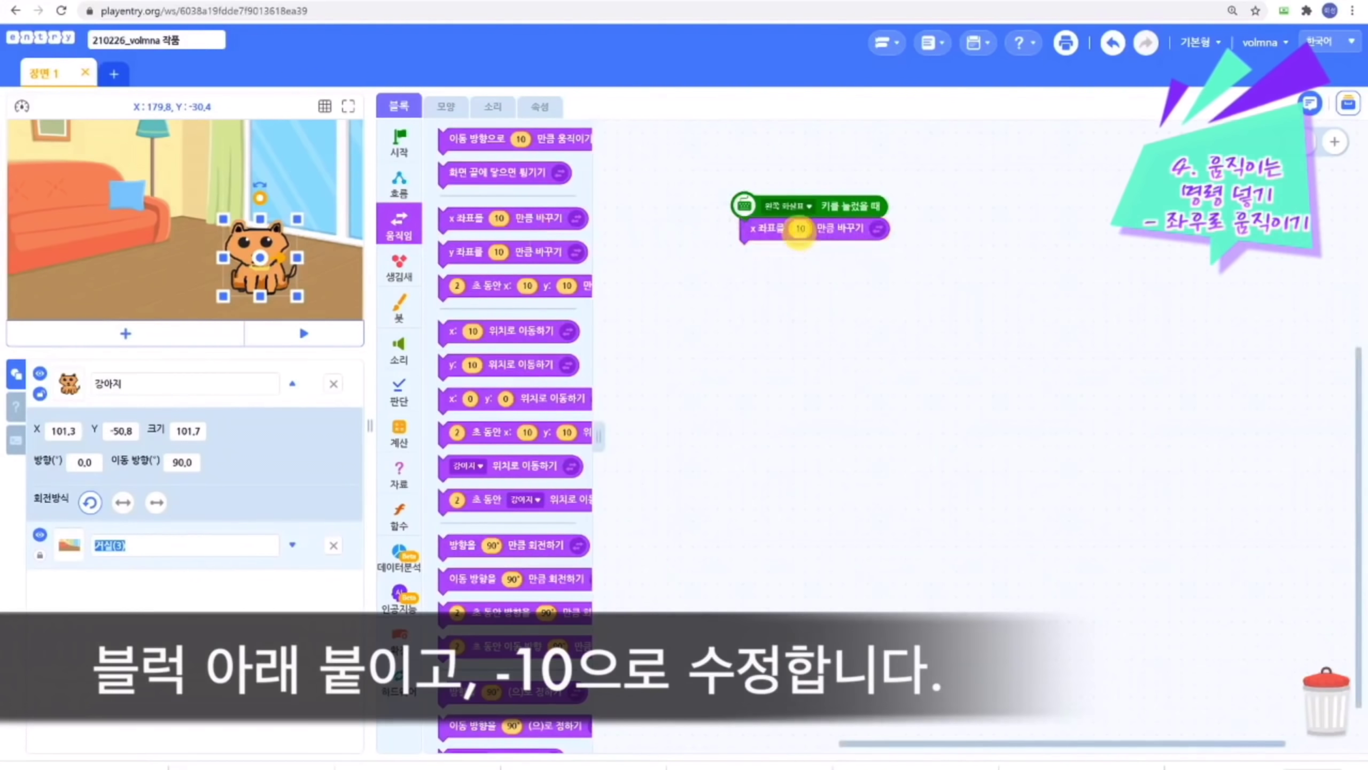
{"action": "left_click", "coordinate": [801, 229]}
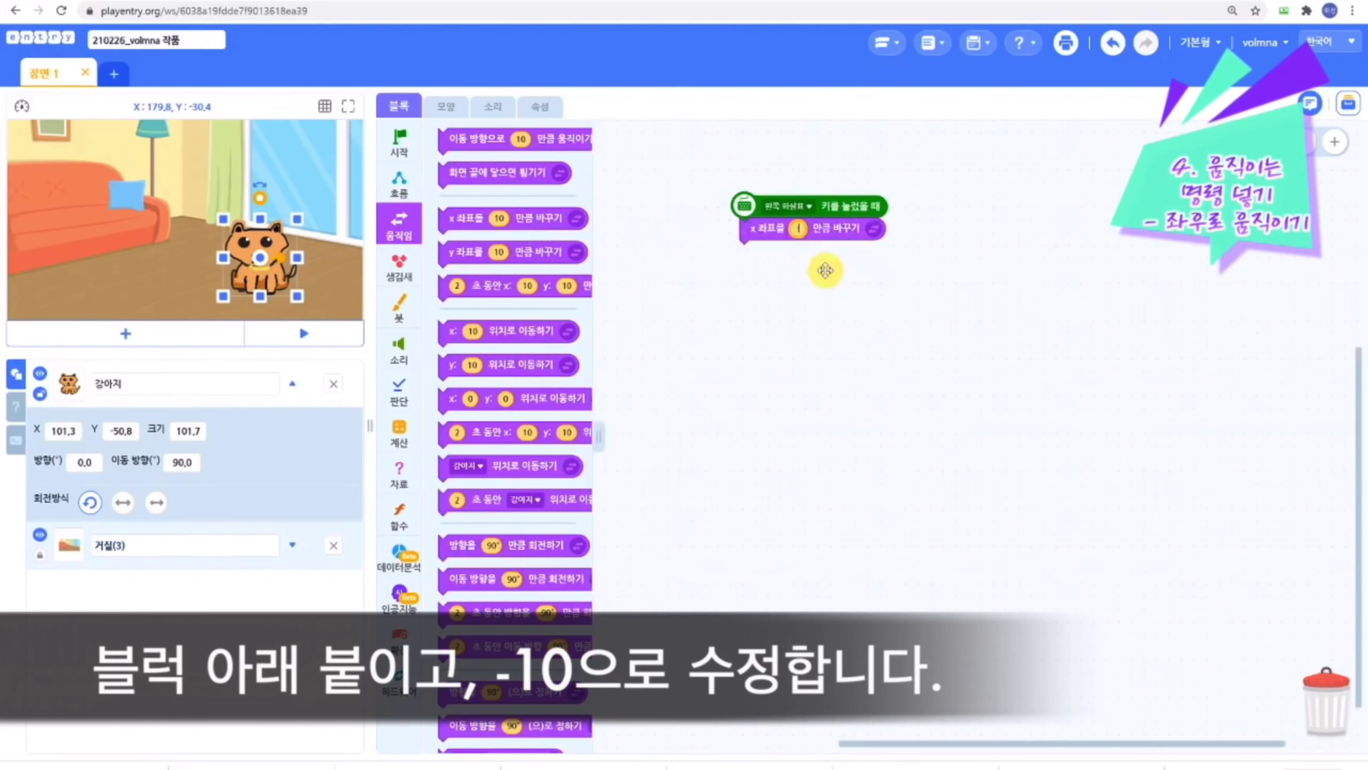
{"action": "type", "text": "-10"}
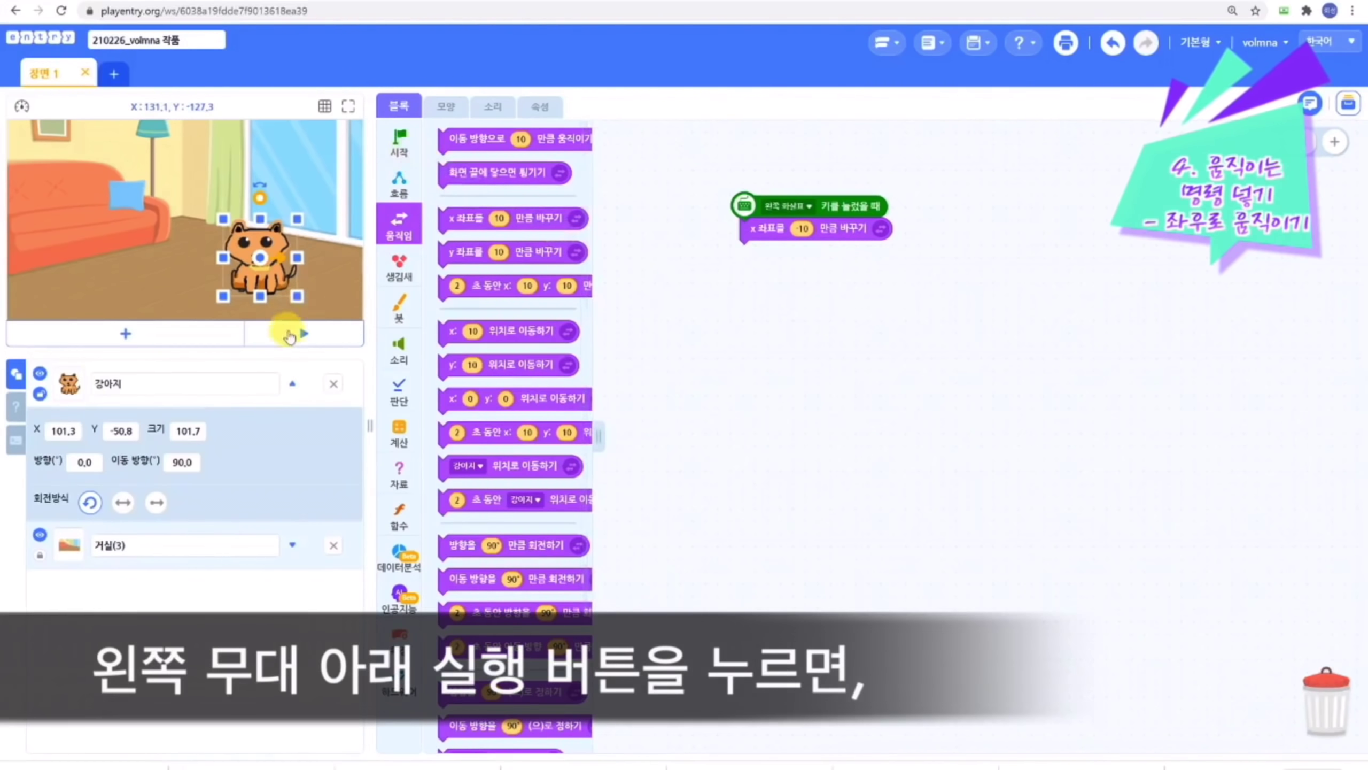
Run the project and test moving the puppy left across the living room with the 왼쪽 화살표 control
{"action": "left_click", "coordinate": [297, 339]}
{"action": "key", "text": "Left"}
{"action": "key", "text": "Left"}
{"action": "key", "text": "Left"}
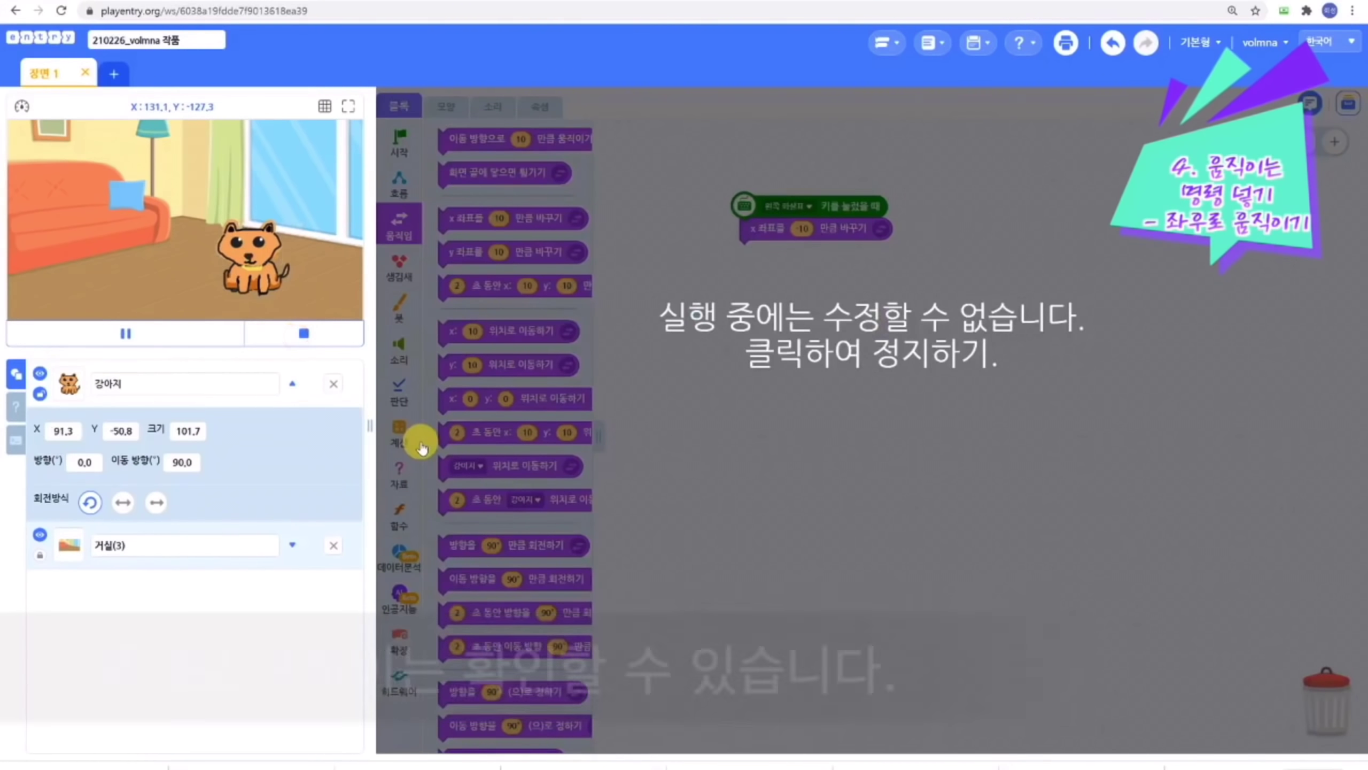
{"action": "key", "text": "Left"}
{"action": "key", "text": "Left"}
{"action": "key", "text": "Left"}
{"action": "key", "text": "Left"}
{"action": "key", "text": "Left"}
{"action": "key", "text": "Left"}
{"action": "key", "text": "Left"}
{"action": "key", "text": "Left"}
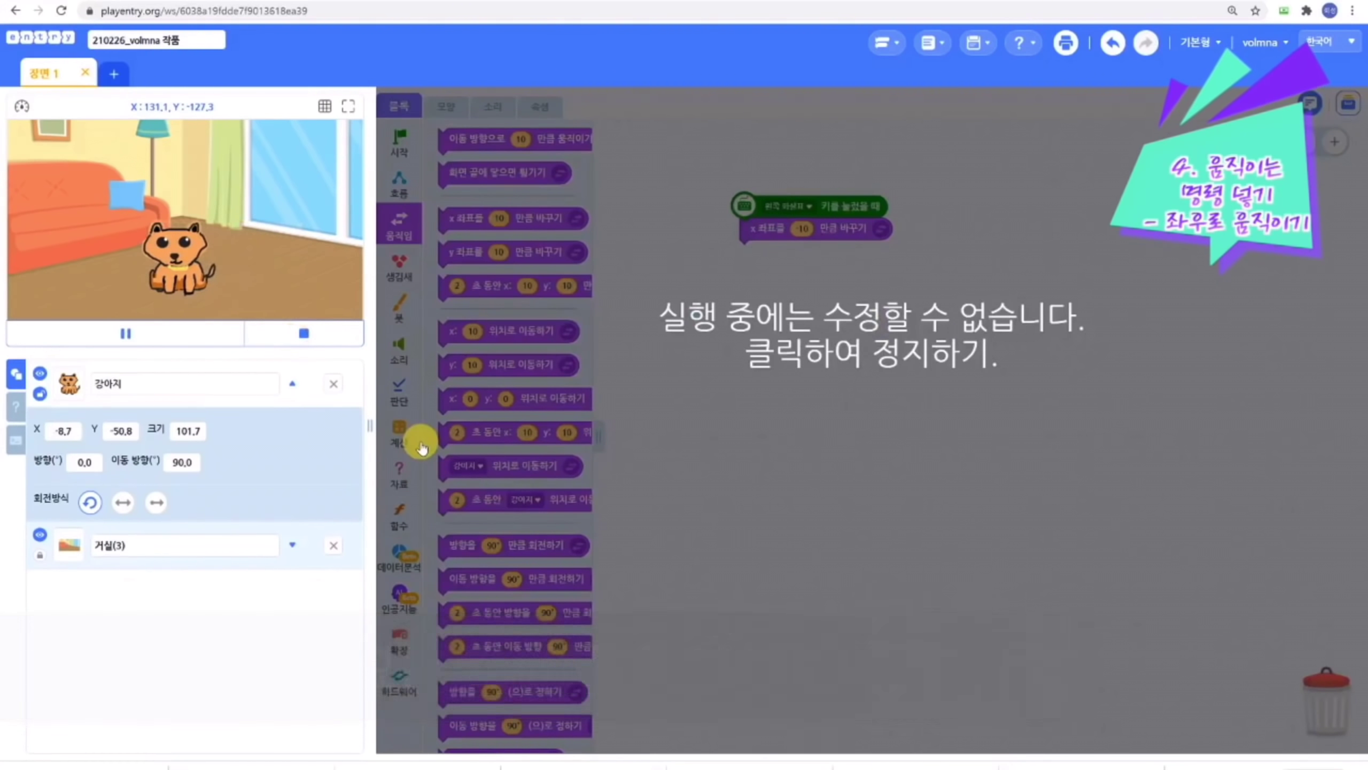